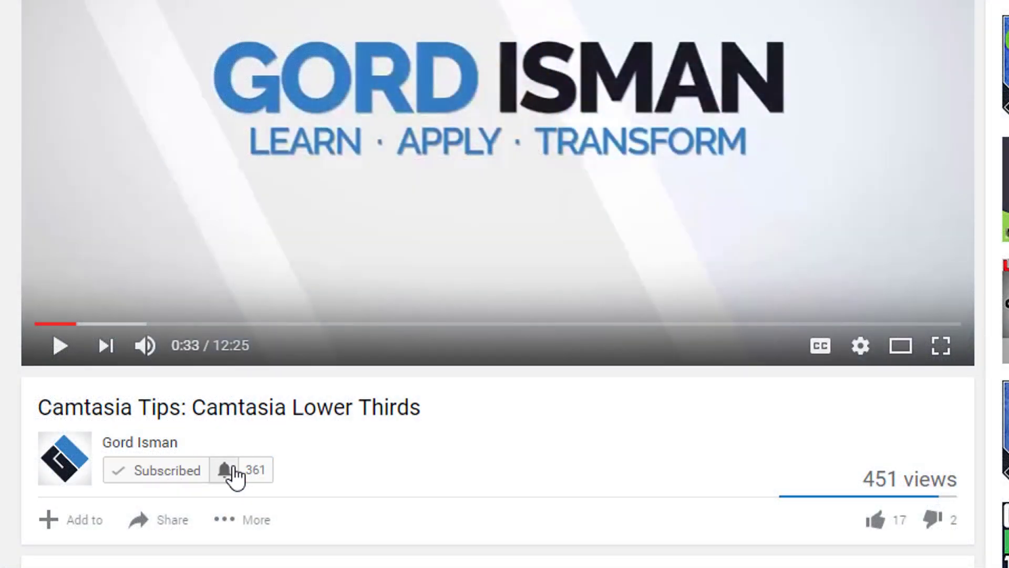
Open the bell notification options for the subscribed YouTube channel
click(232, 468)
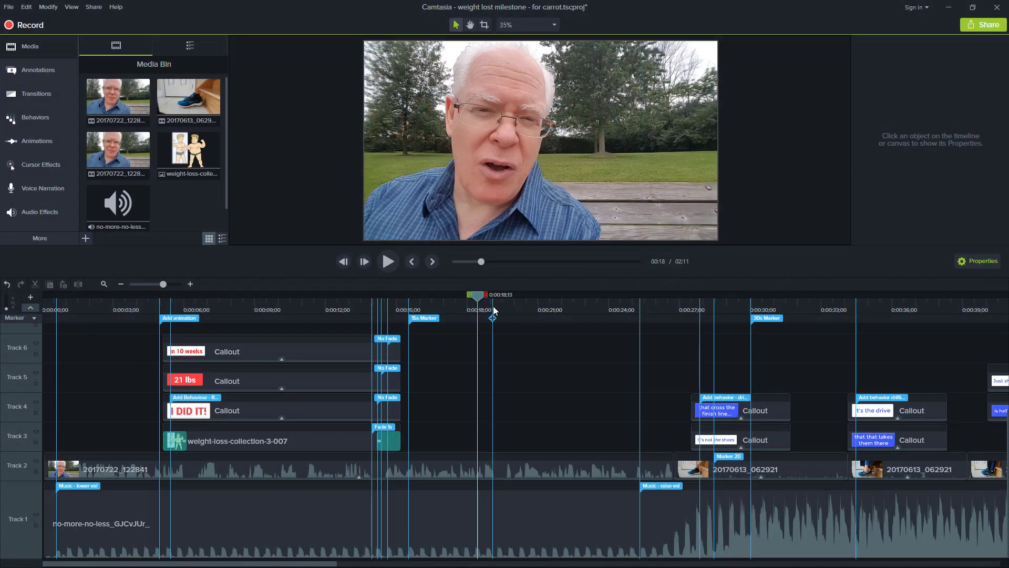
Add Marker 22 near 0:19 and Marker 23 at 0:21, attaching Marker 23 to the Track 1 music clip
mouse_move(506, 307)
mouse_down()
mouse_move(525, 308)
mouse_move(498, 306)
mouse_up()
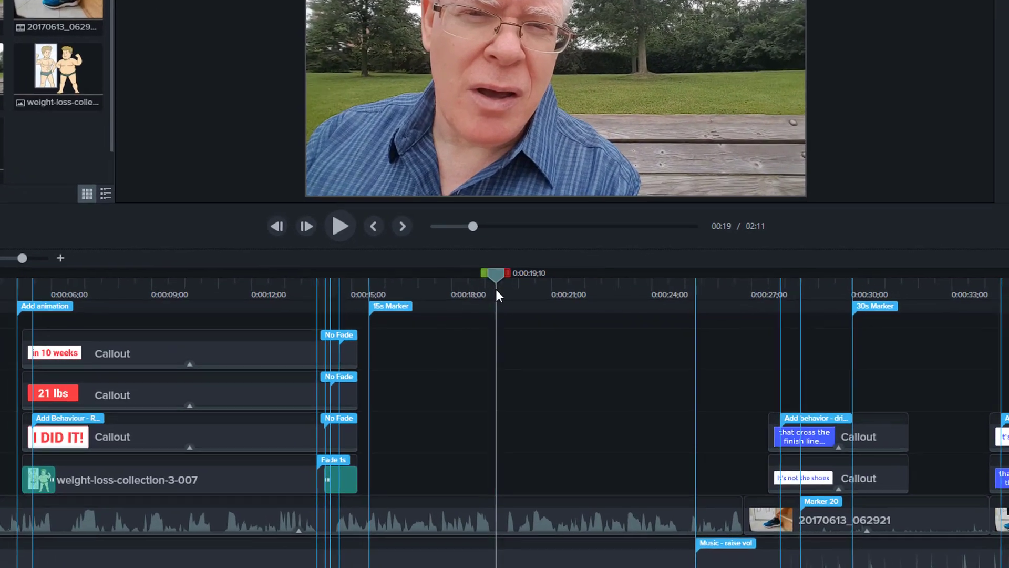
key(shift+m)
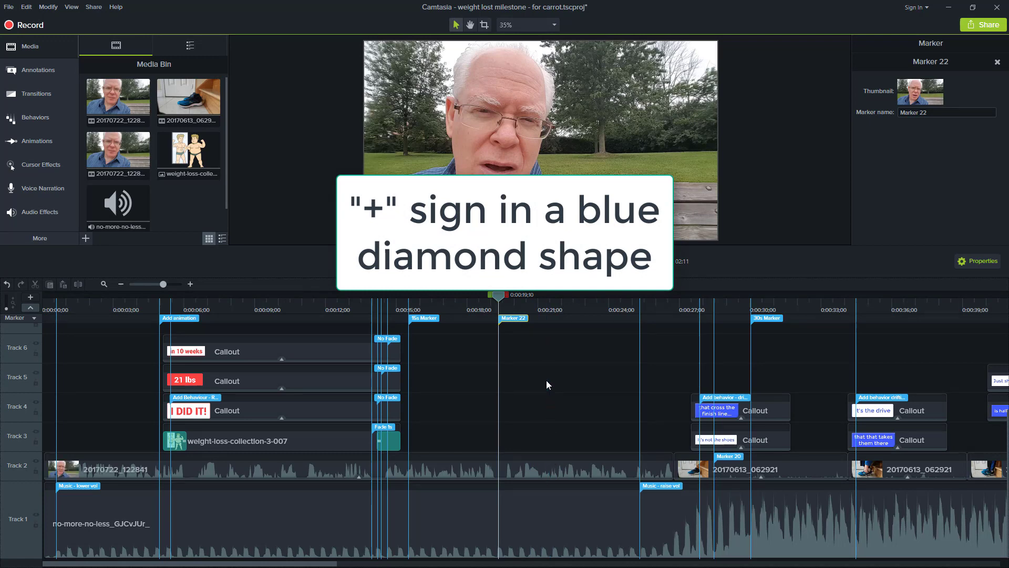
click(553, 319)
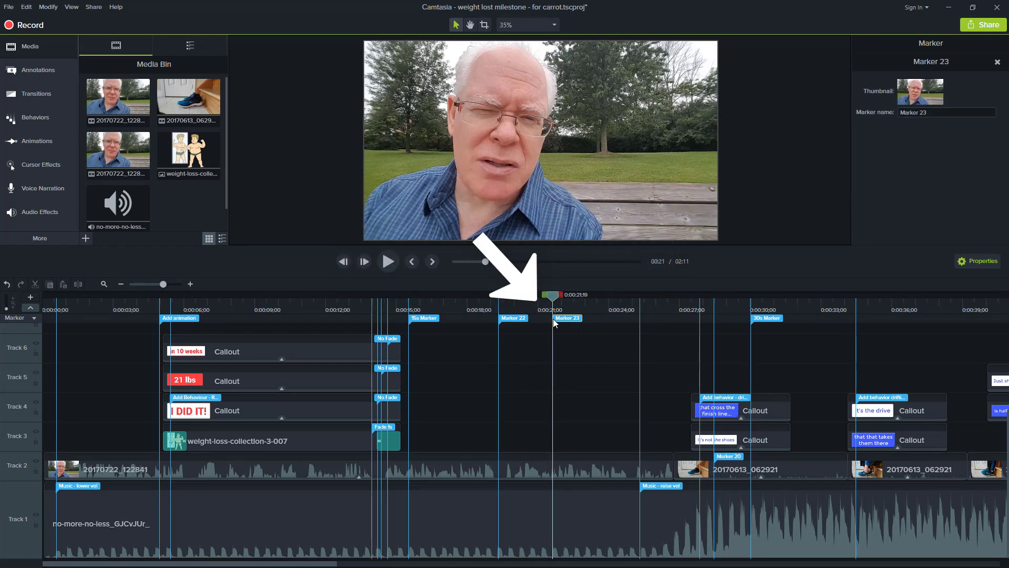
click(552, 485)
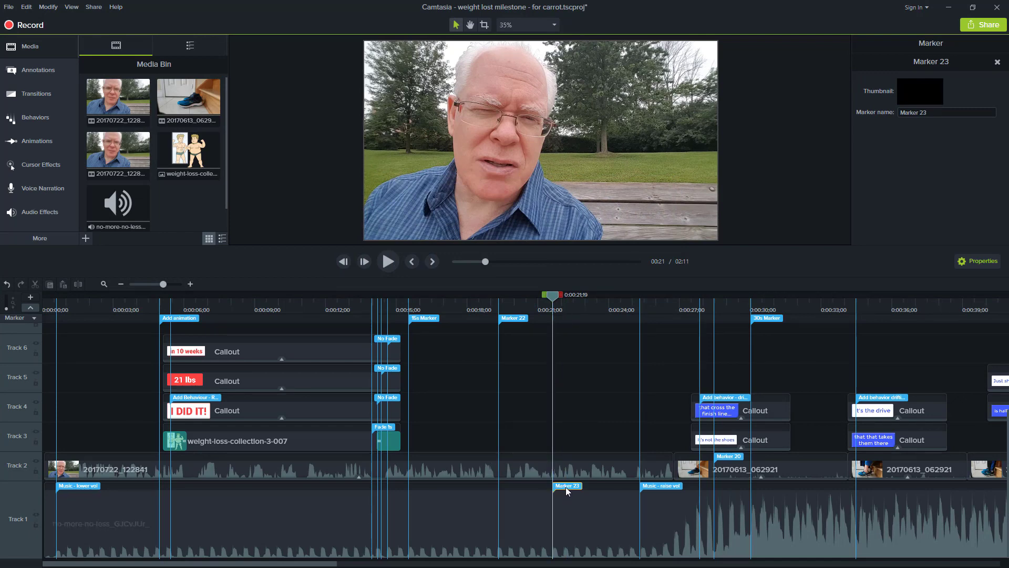
Rename Marker 22 to 'Test 1' in its marker properties
click(514, 317)
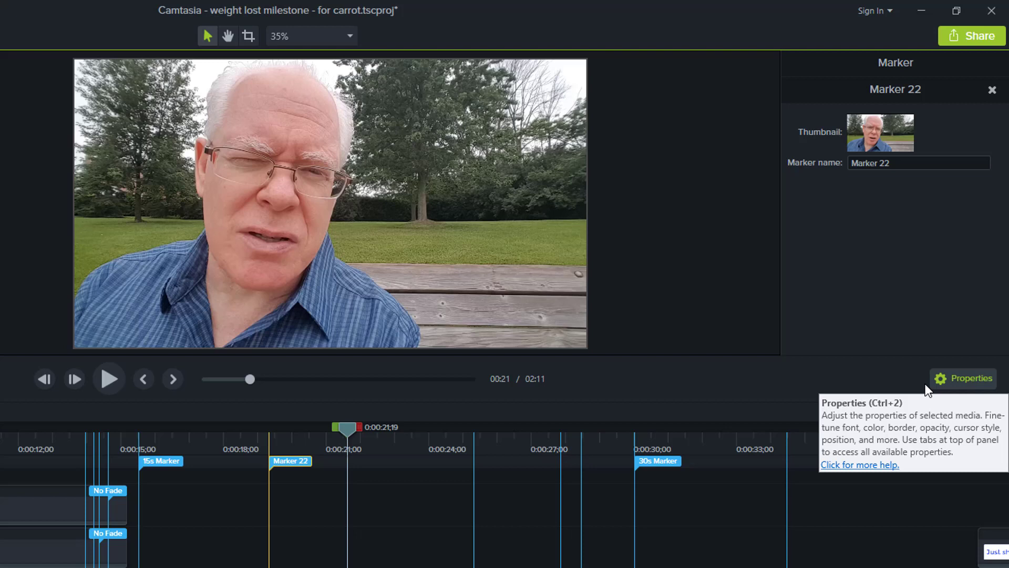
click(903, 164)
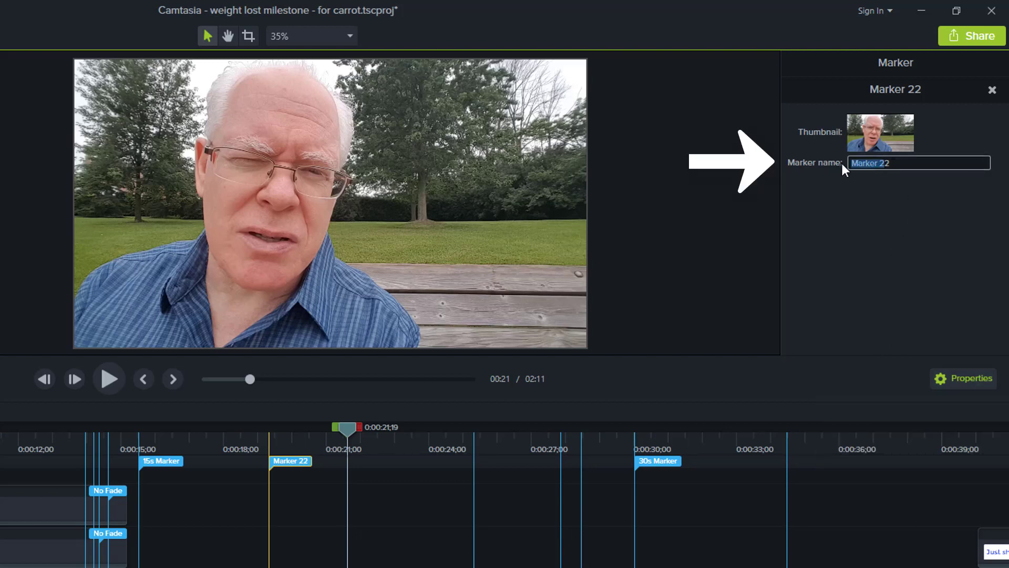
drag(842, 163, 876, 163)
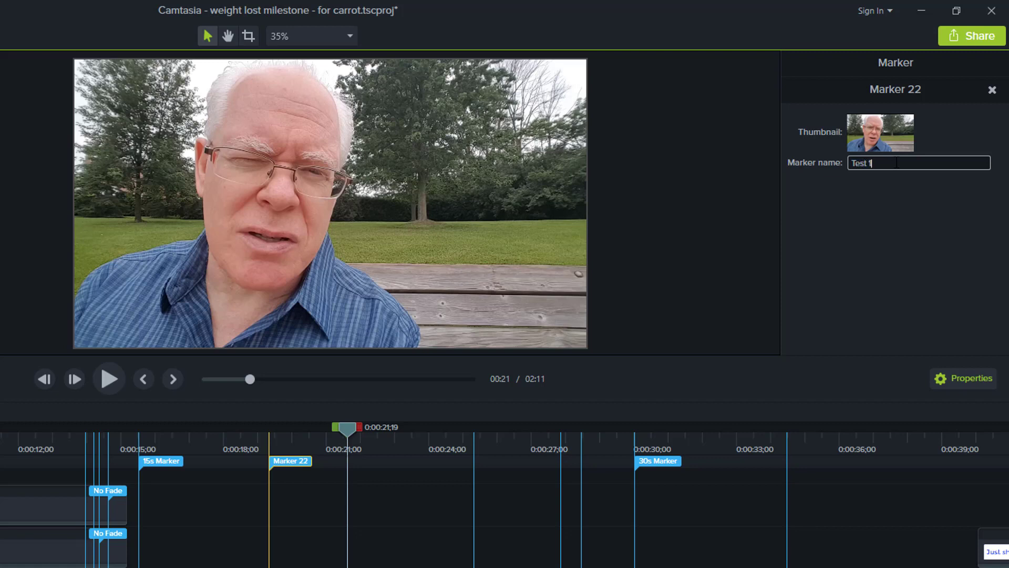
key(Return)
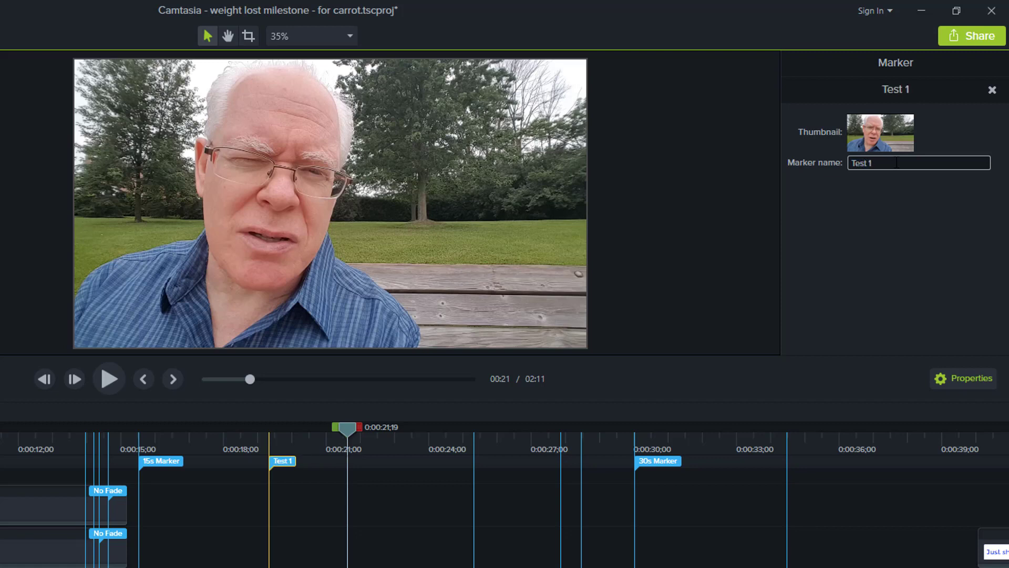
Rename the 'Test 1' marker to 'Another marker' from its context menu
right_click(284, 461)
click(307, 474)
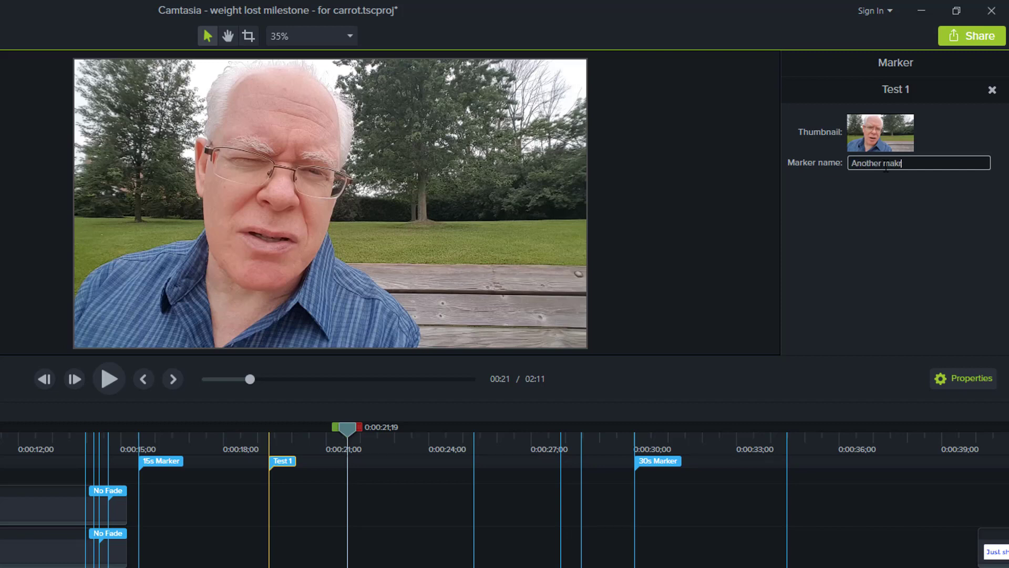
text(er)
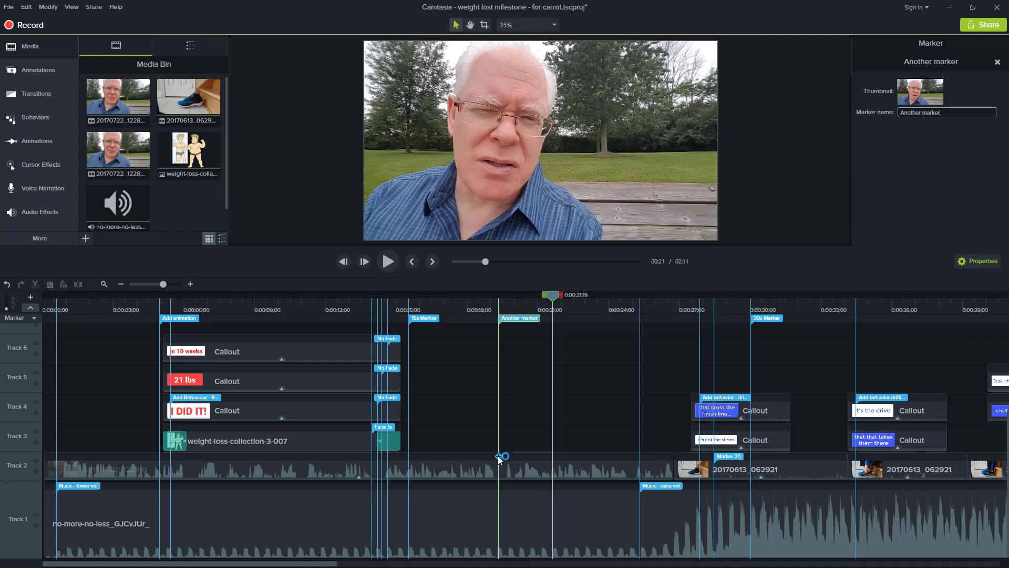
Attach Another marker to the Track 2 clip, slide it along, then return it to the marker row
drag(500, 459, 500, 458)
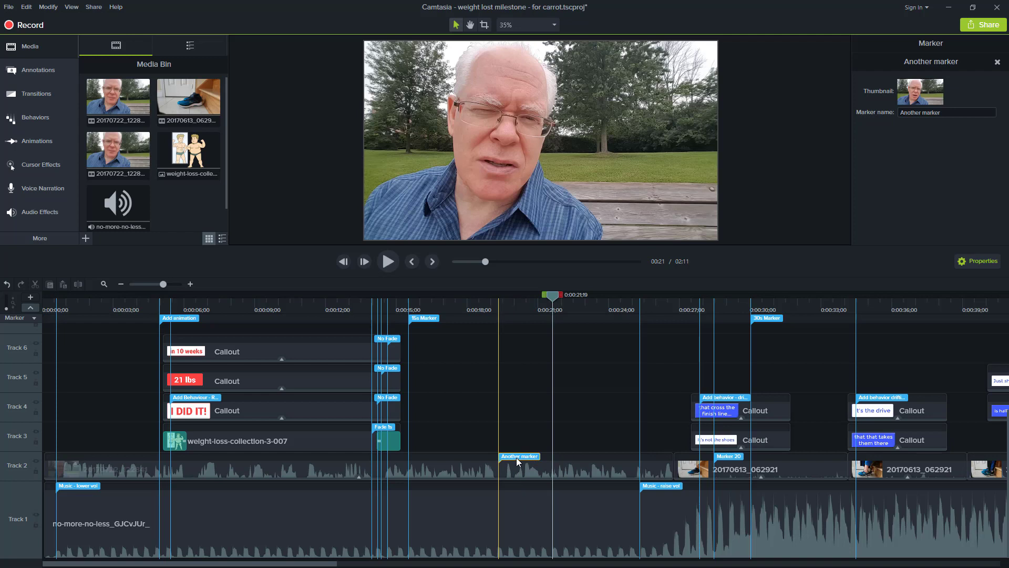
mouse_move(517, 462)
mouse_down()
mouse_move(457, 462)
mouse_move(535, 460)
mouse_move(515, 460)
mouse_up()
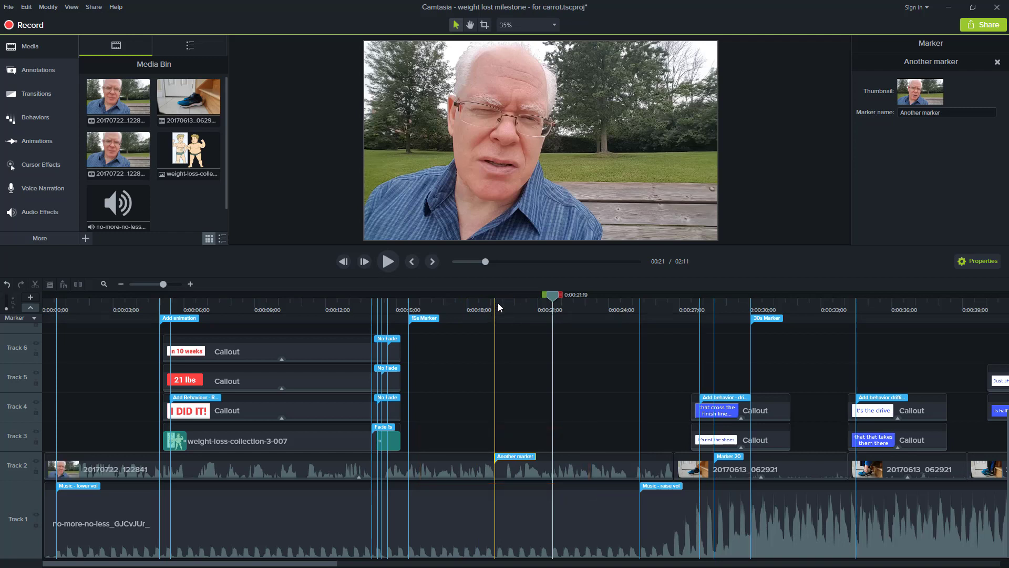
mouse_move(496, 322)
mouse_down()
mouse_move(532, 325)
mouse_move(491, 325)
mouse_move(514, 324)
mouse_move(493, 325)
mouse_move(502, 324)
mouse_up()
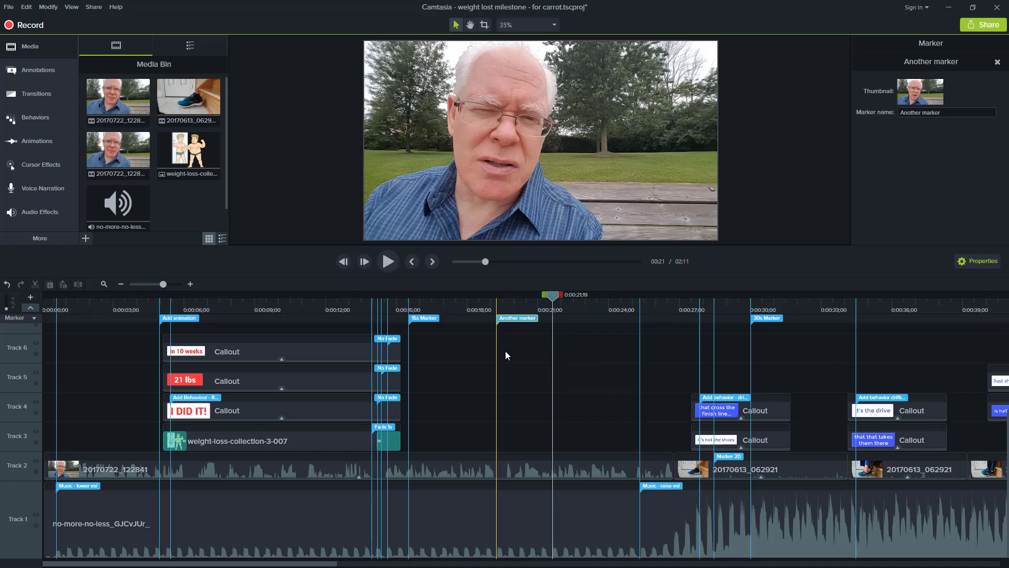
Move the Track 4 callout earlier so its 'Add behavior' marker travels with it
click(721, 411)
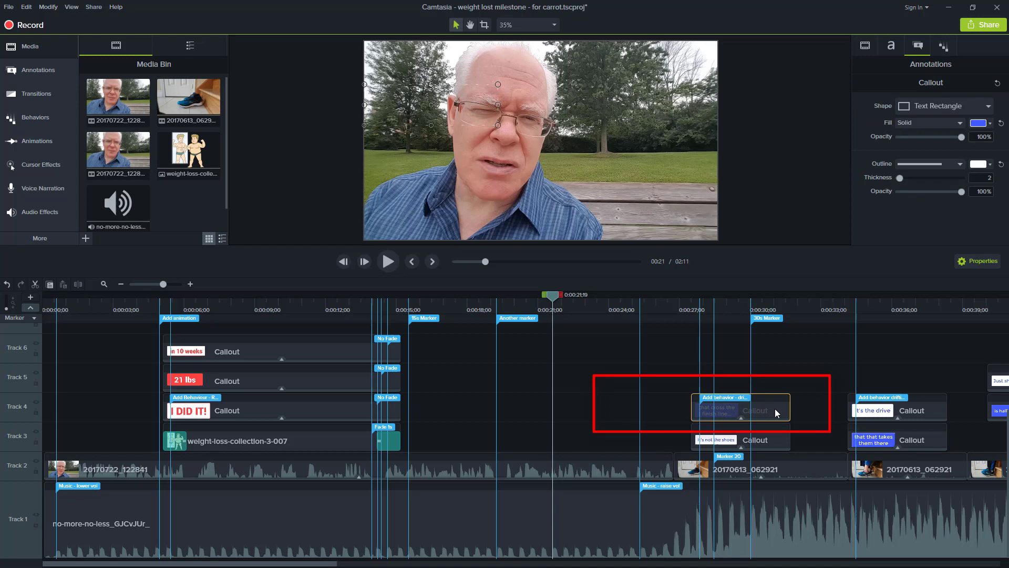
mouse_move(775, 408)
mouse_down()
mouse_move(688, 408)
mouse_move(799, 399)
mouse_move(750, 399)
mouse_up()
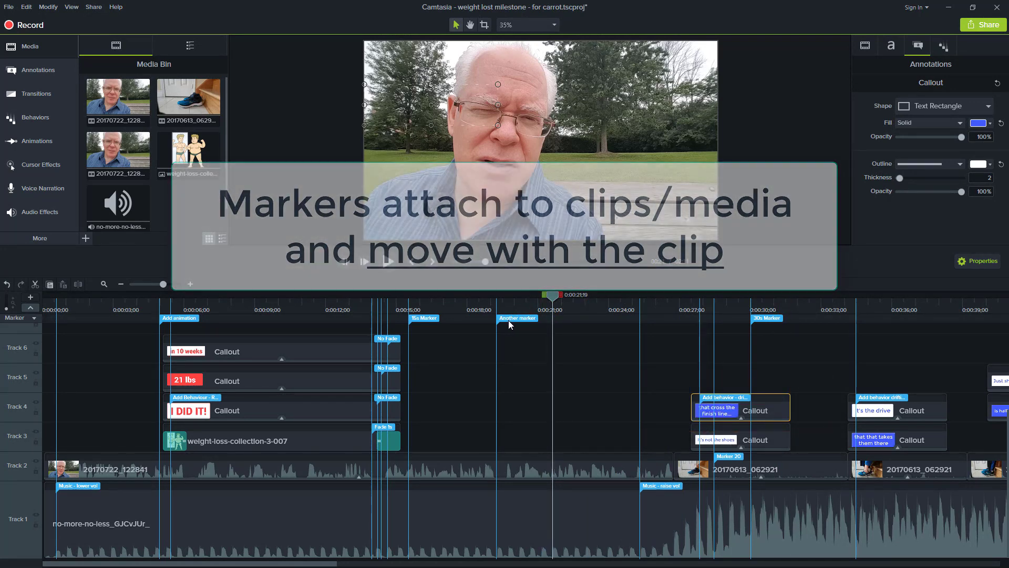
click(509, 320)
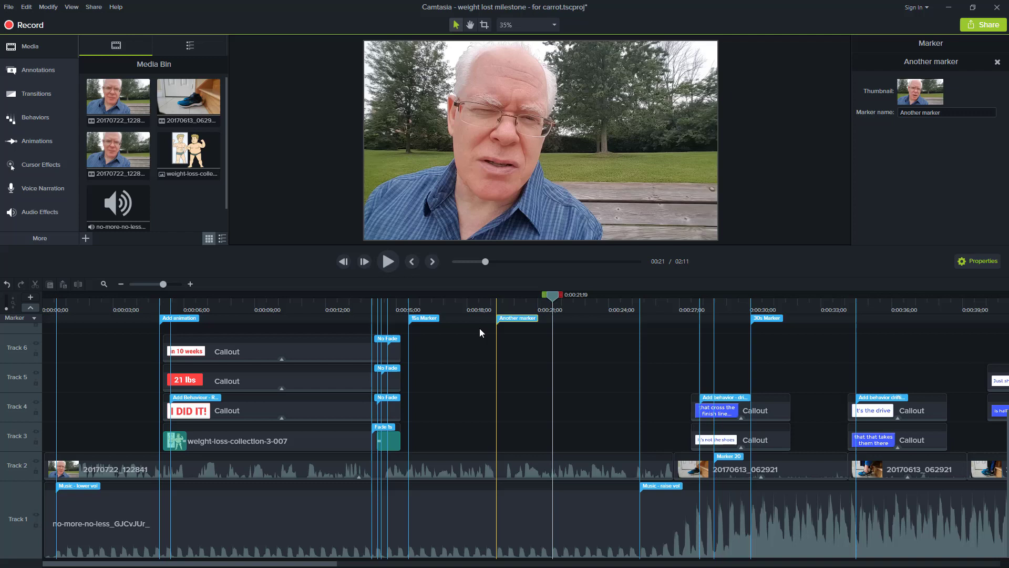
Delete Another marker, undo the deletion, then delete it again for good
right_click(526, 323)
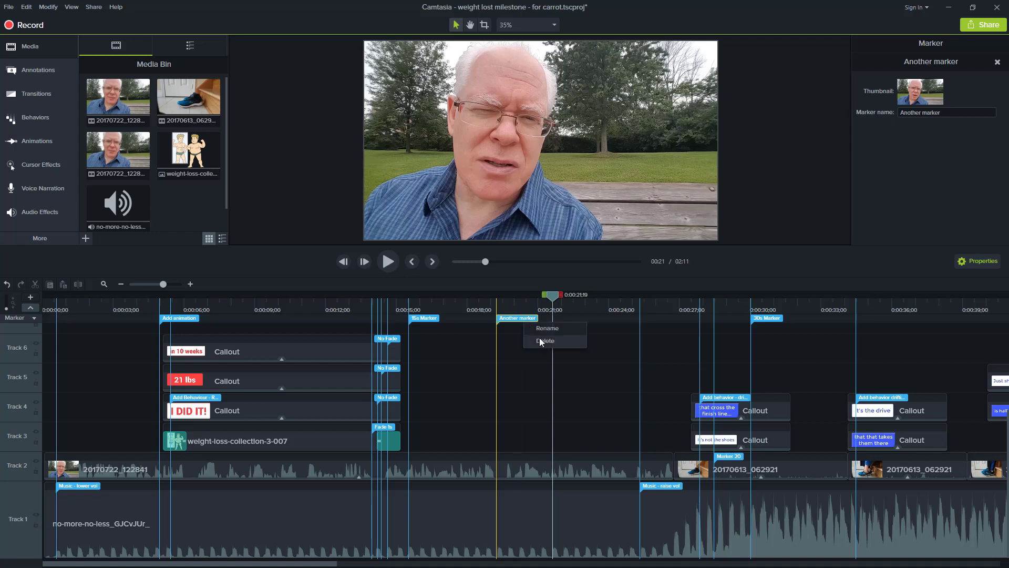
click(539, 341)
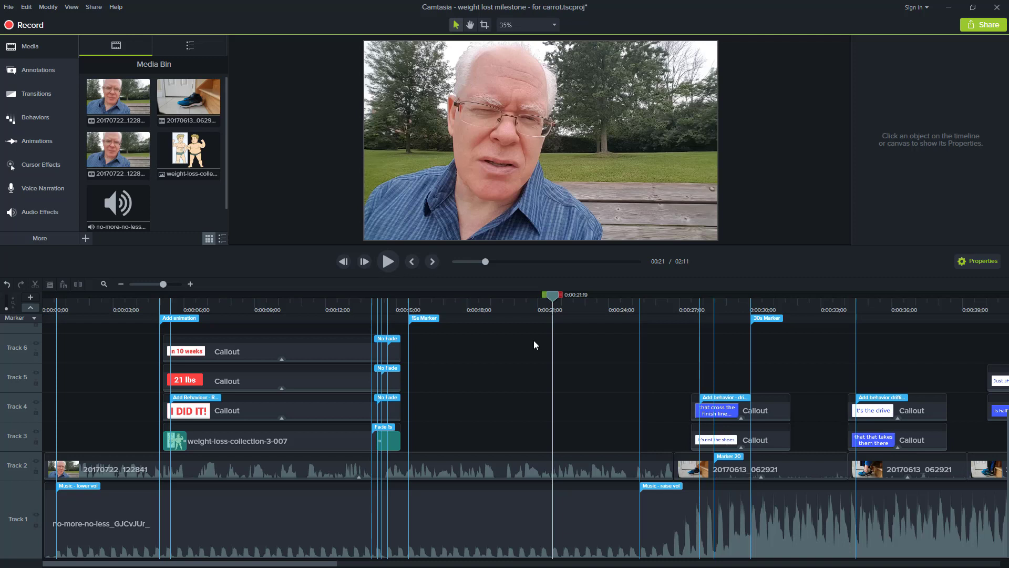
key(ctrl+z)
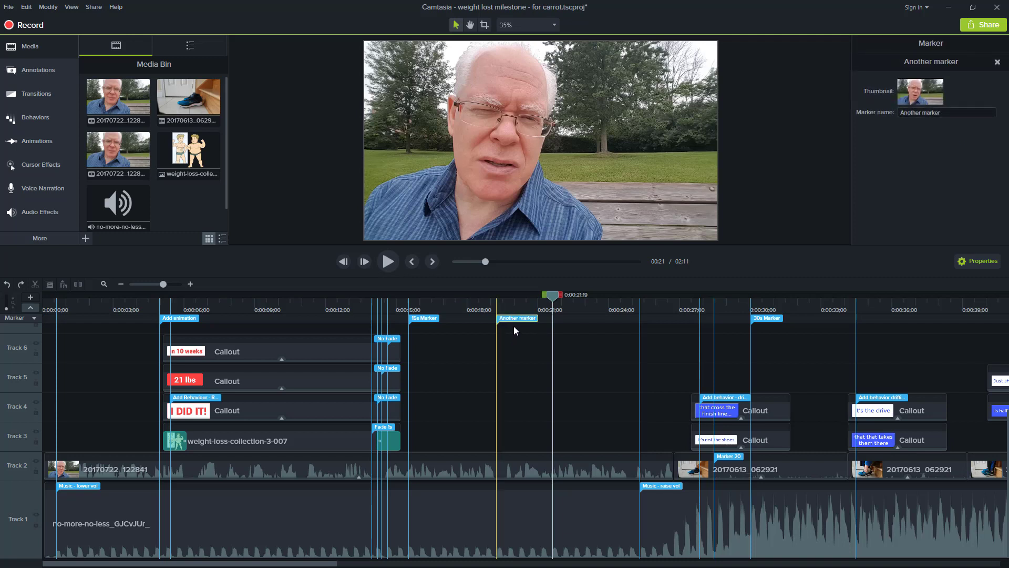
key(Delete)
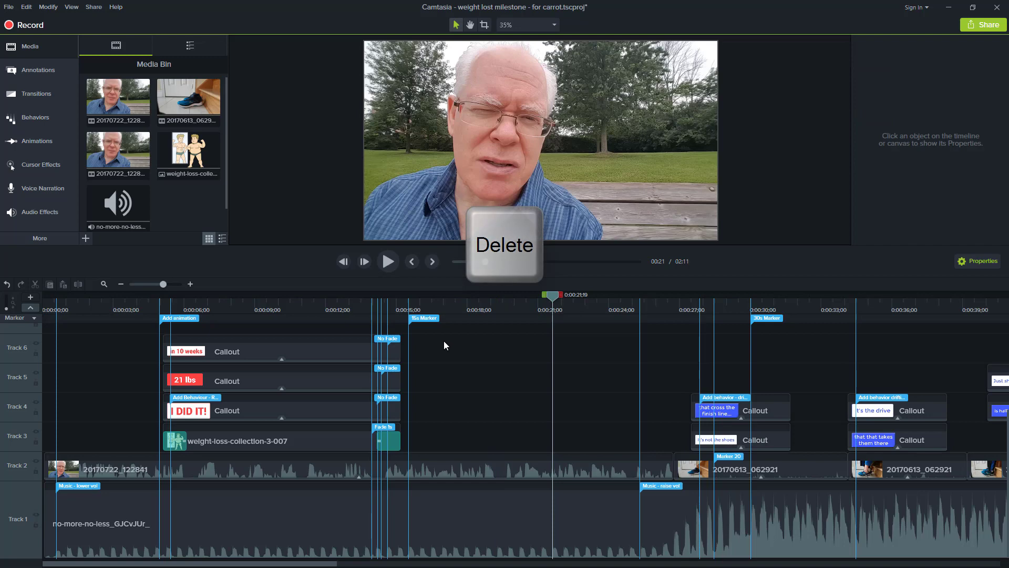
Hide, re-show and hide again the marker track using the Marker dropdown
click(424, 319)
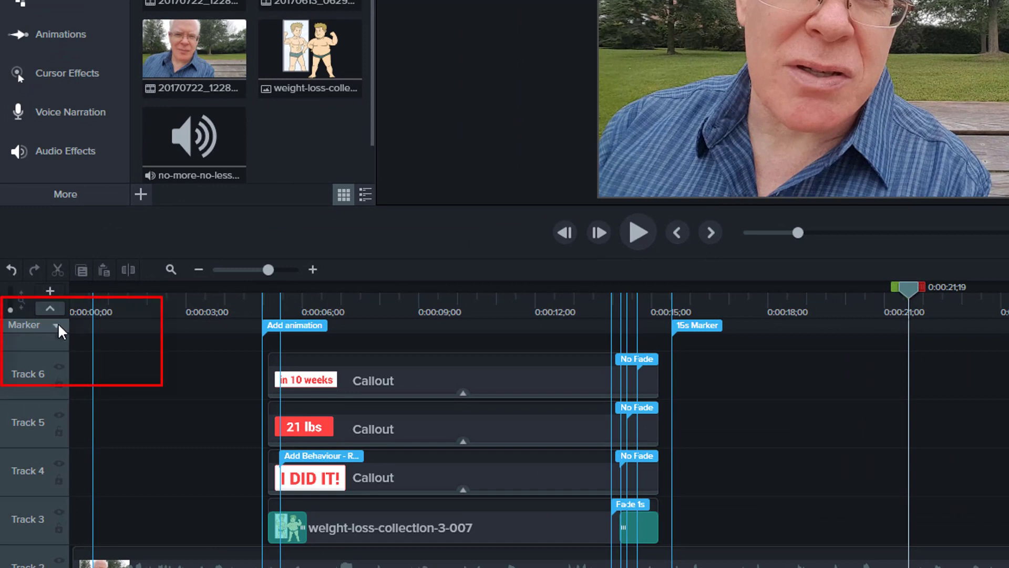
click(57, 325)
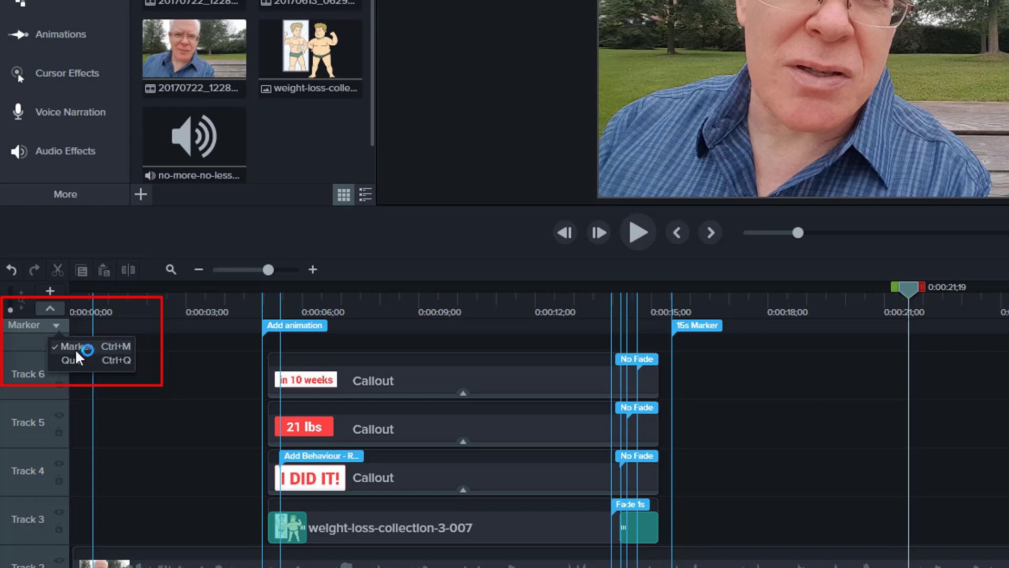
click(71, 345)
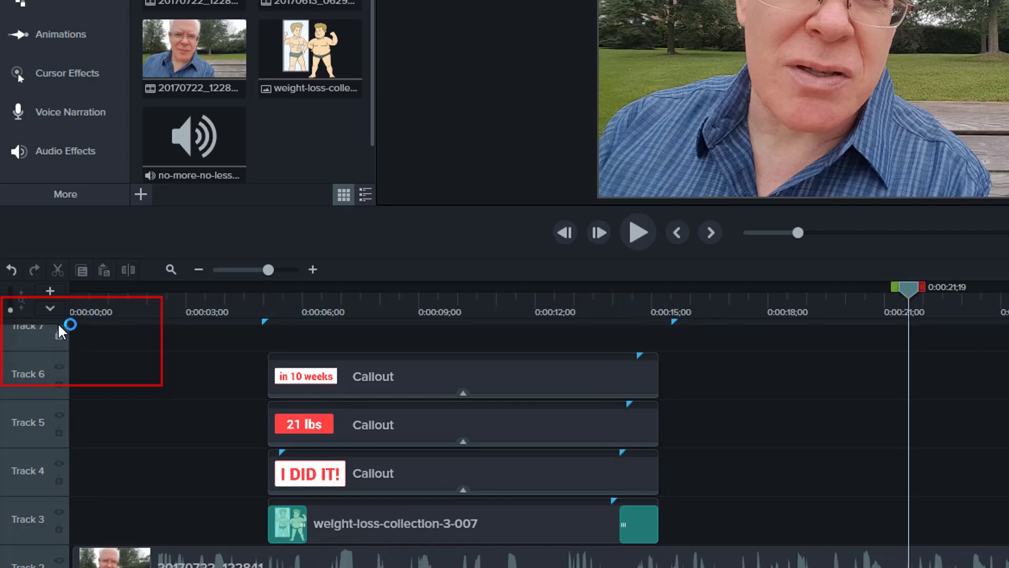
click(49, 309)
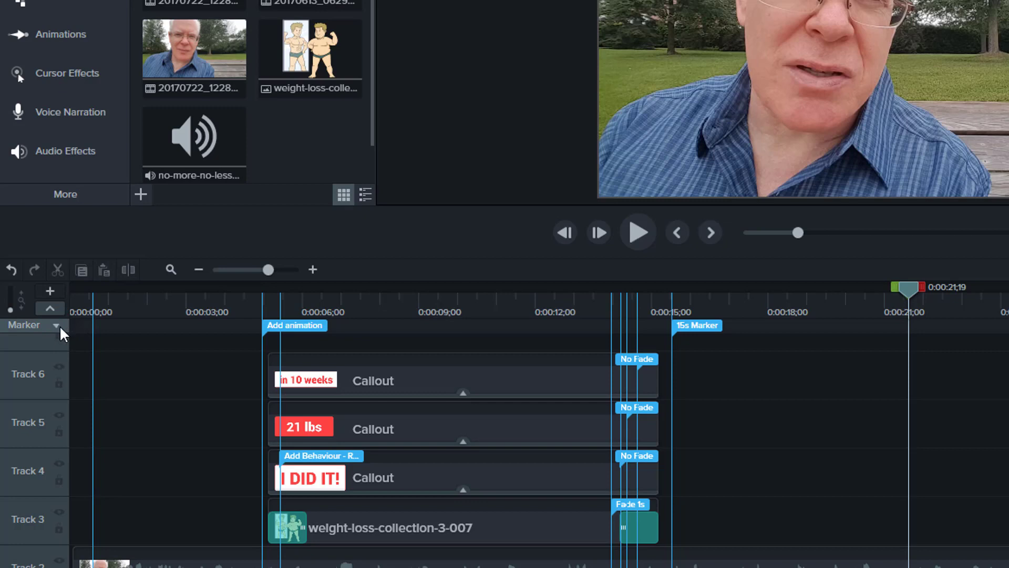
click(52, 323)
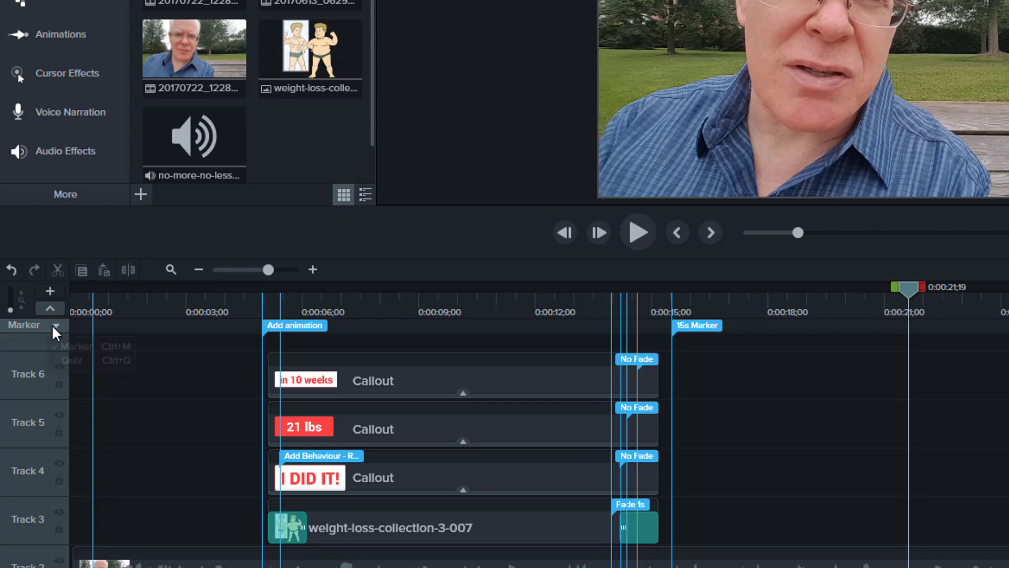
click(71, 346)
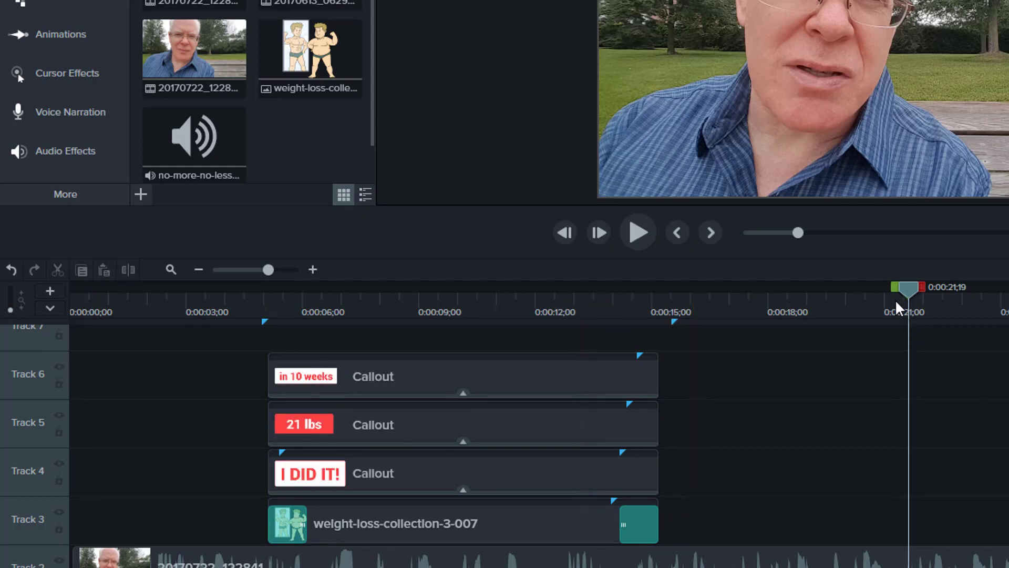
With the playhead near 0:20, turn off marker display so only small indicators remain
drag(910, 294, 877, 290)
click(49, 308)
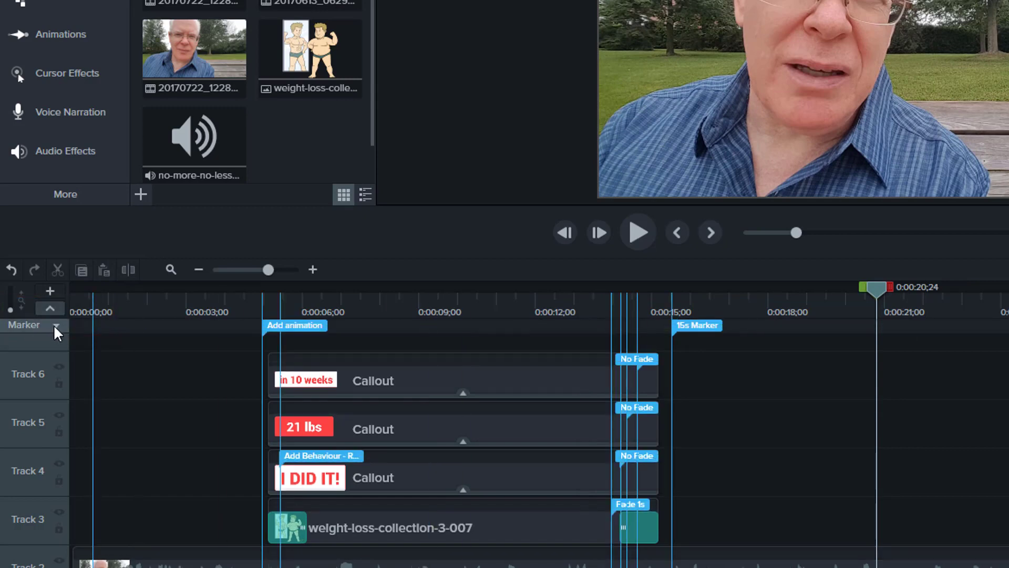
click(55, 324)
click(55, 324)
click(55, 324)
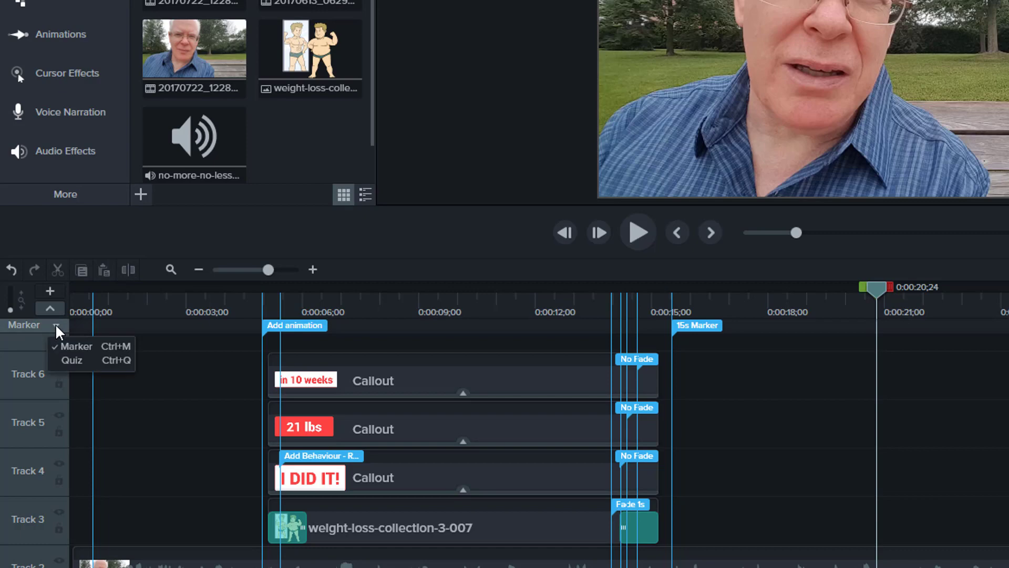
click(74, 345)
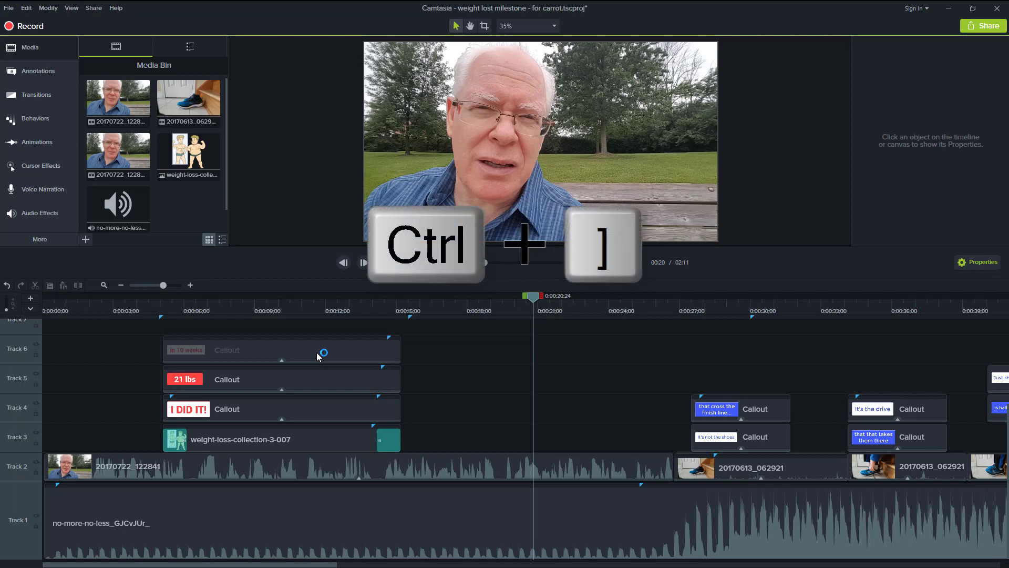
Jump forward through clip edit points with Ctrl+], then back to 0:00:15;16 with Ctrl+[
key(ctrl+bracketright)
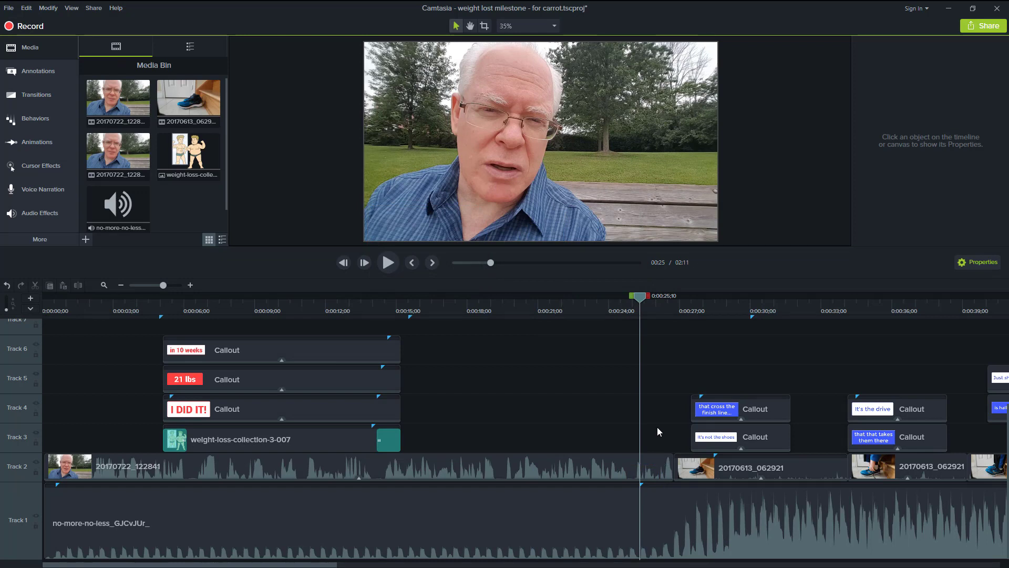
key(ctrl+])
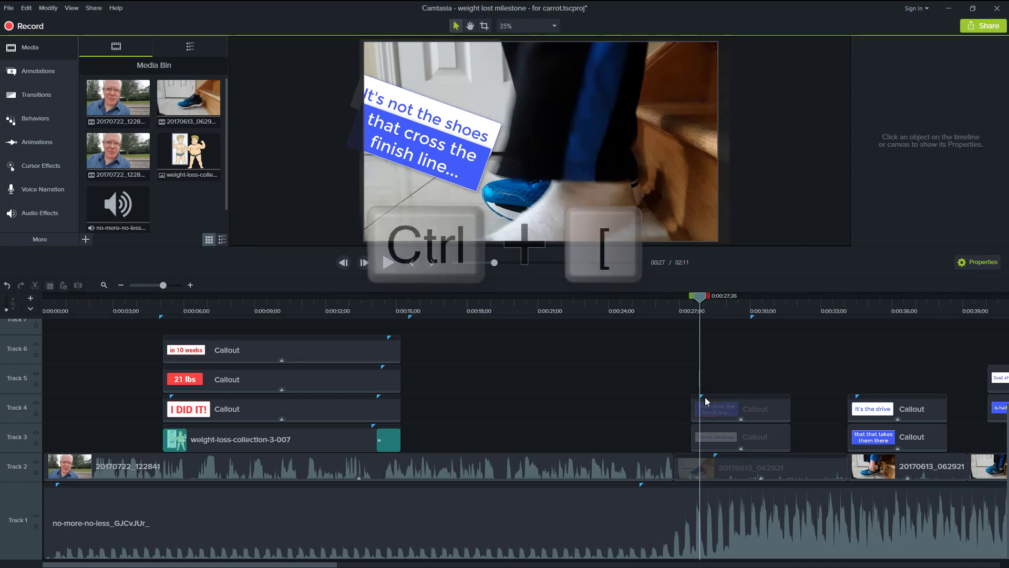
key(ctrl+[)
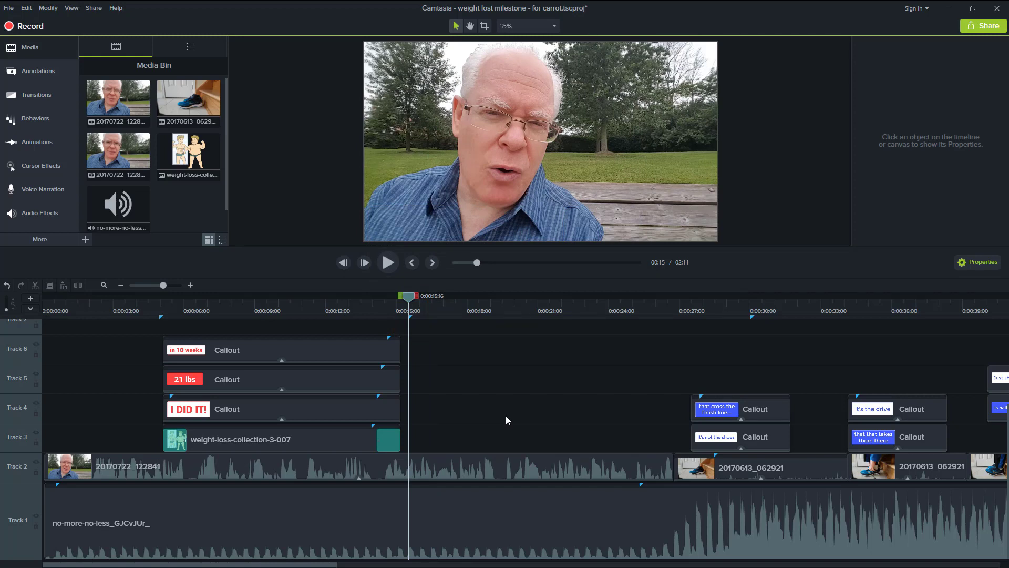
Show the marker track again and jump the playhead back to the 15s Marker
click(30, 309)
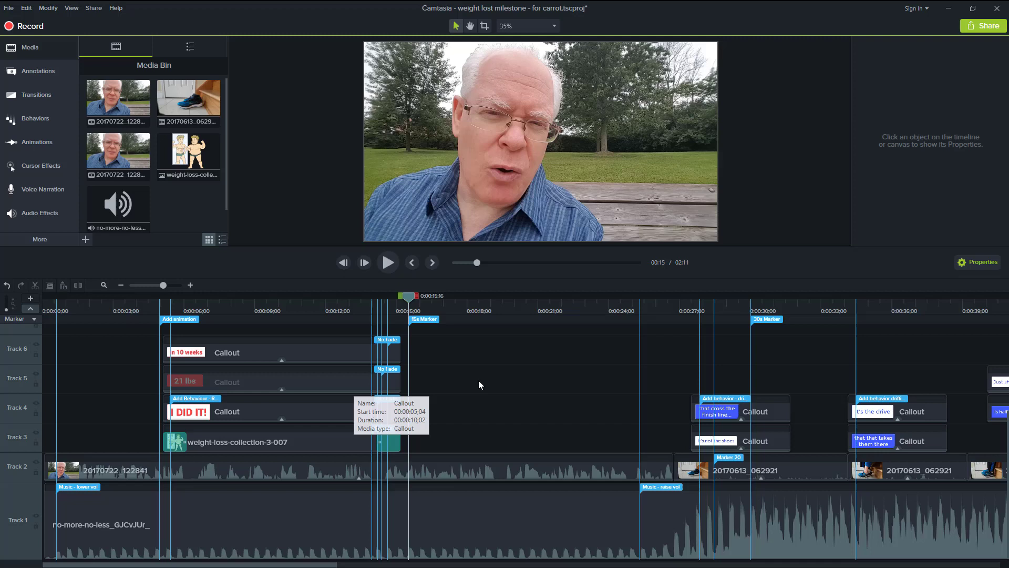
click(512, 307)
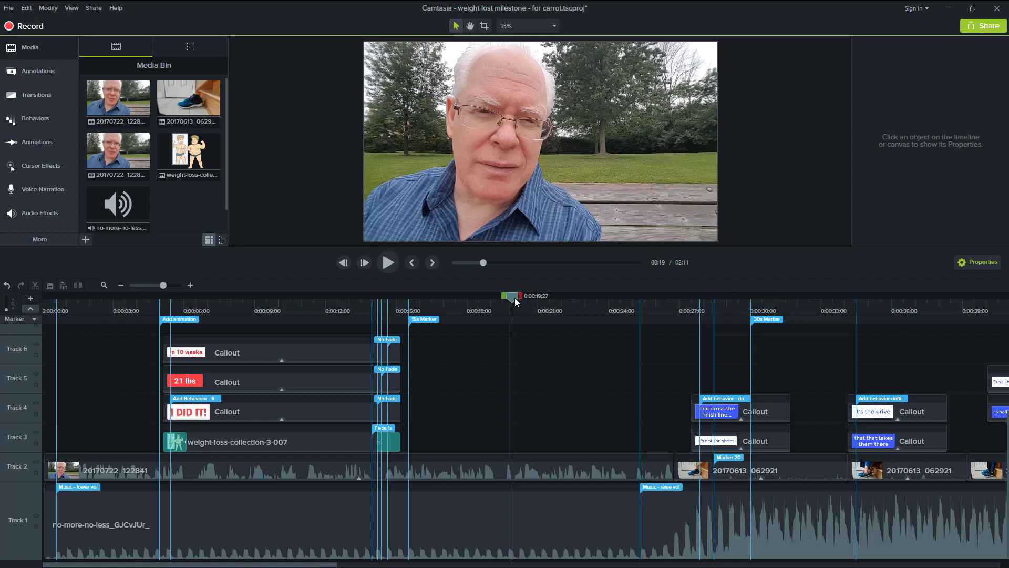
key(ctrl+bracketleft)
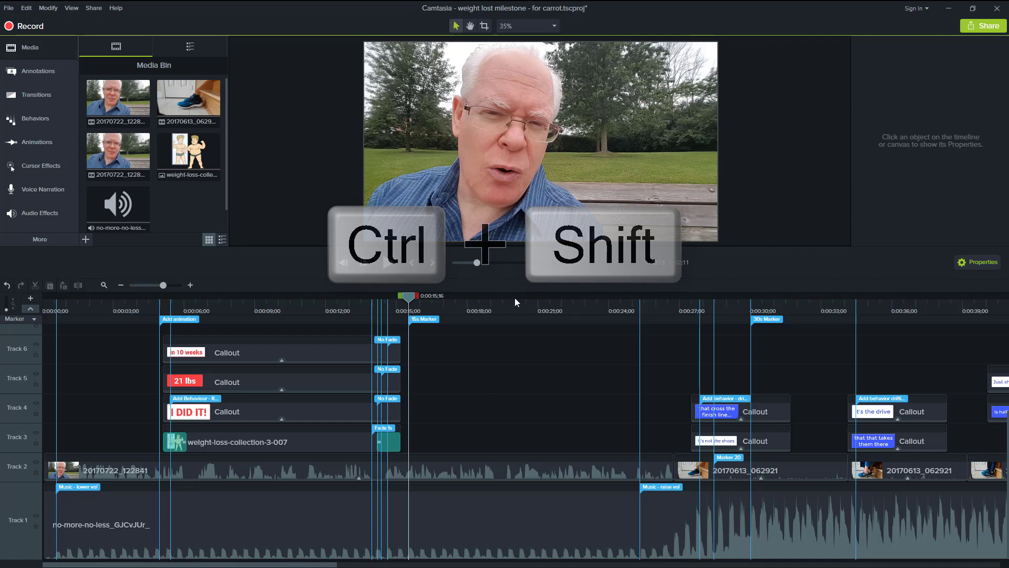
Select ranges between markers, then mark out 0:18 to 0:23;01 on the ruler
key(ctrl+shift+bracketright)
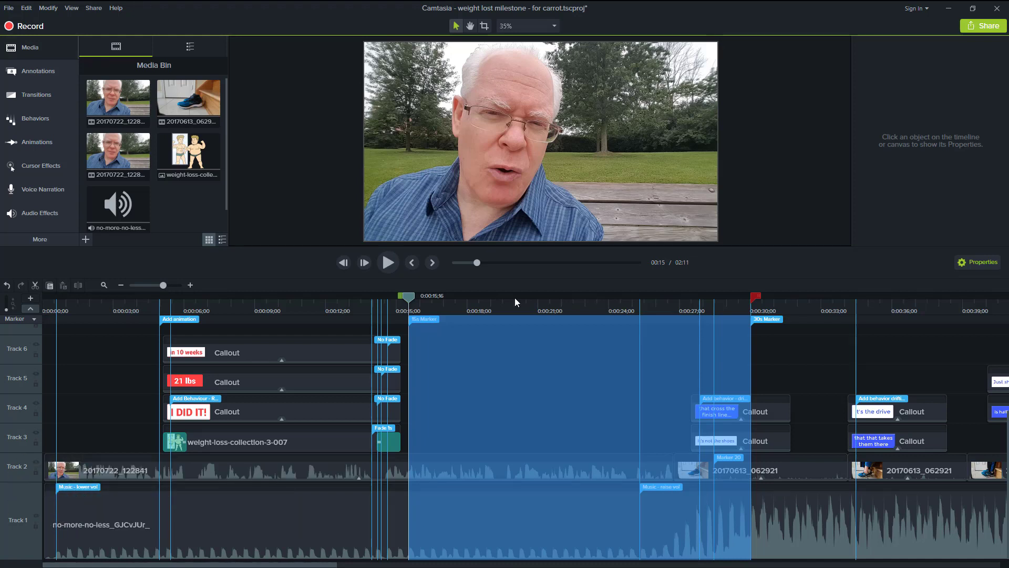
key(ctrl+shift+Left)
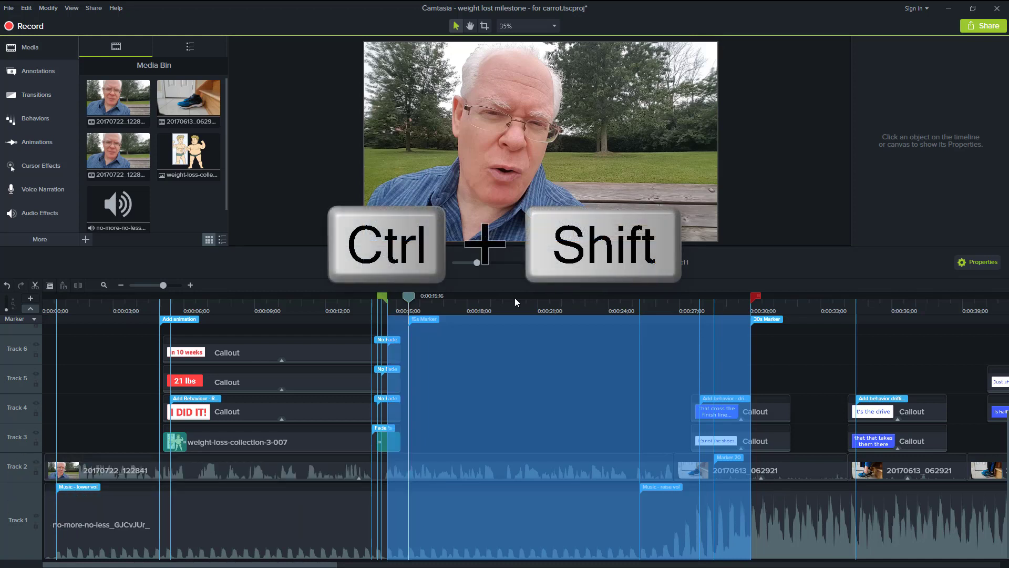
key(ctrl+shift+[)
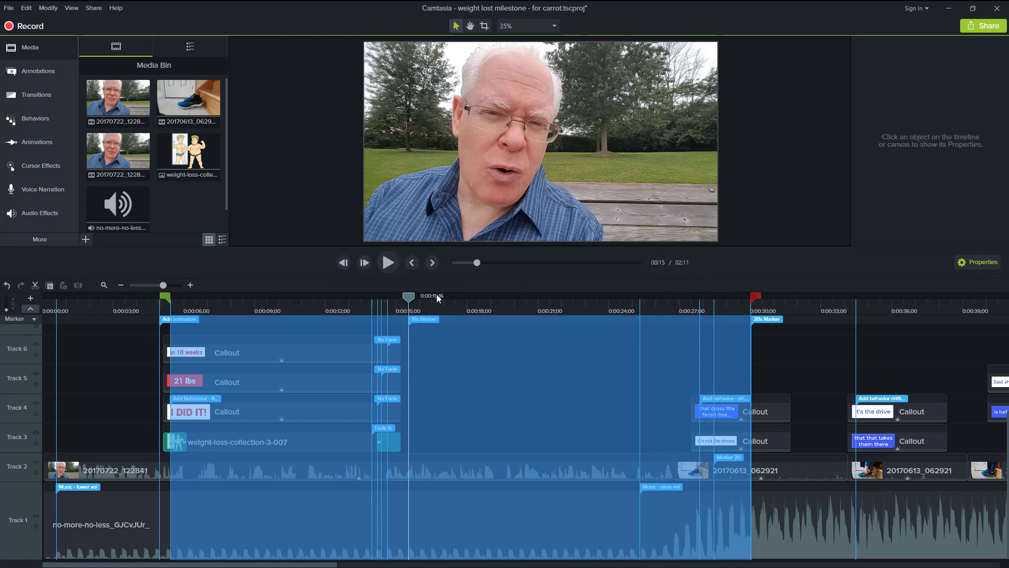
drag(409, 296, 585, 298)
Add Marker 24 and Marker 25 at the start and end of the selected range
click(462, 320)
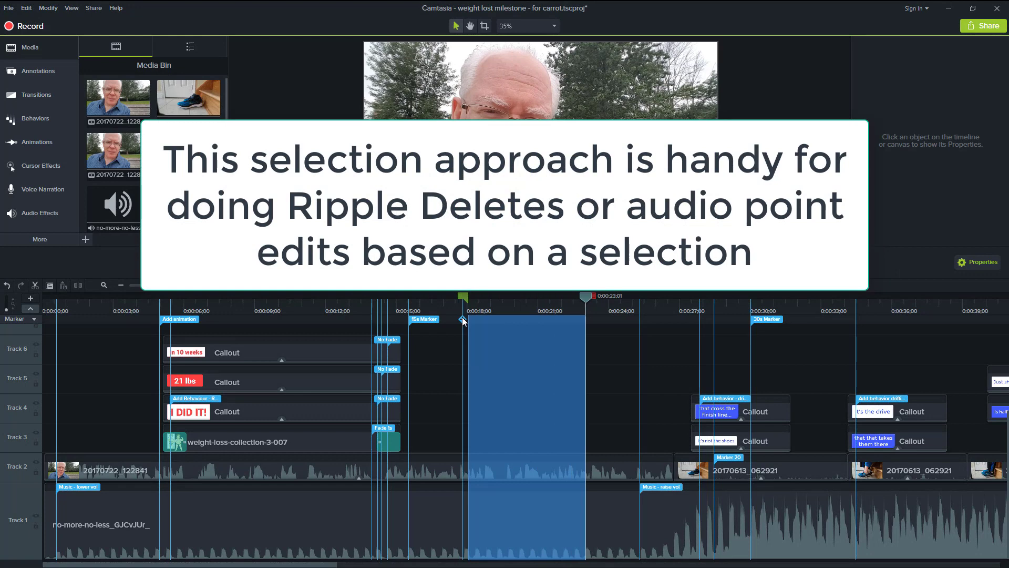
click(599, 321)
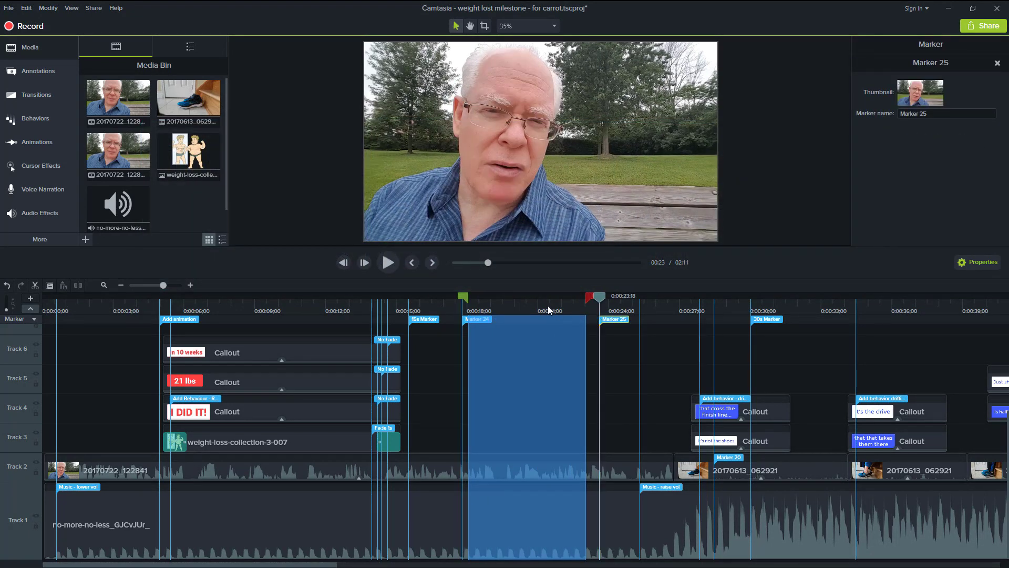
click(474, 319)
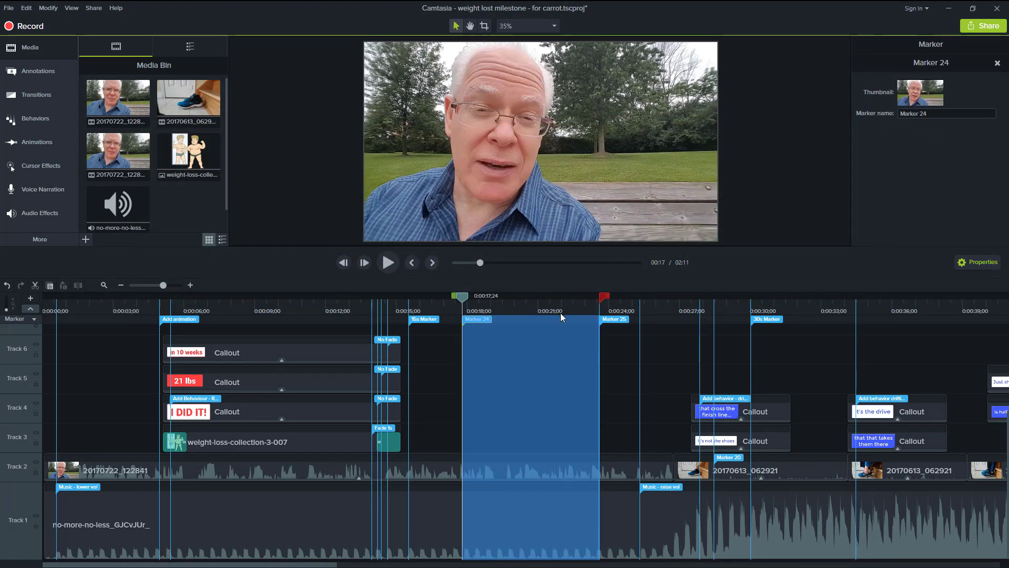
click(536, 303)
Delete Marker 24 and Marker 25, then hide the marker track
right_click(471, 318)
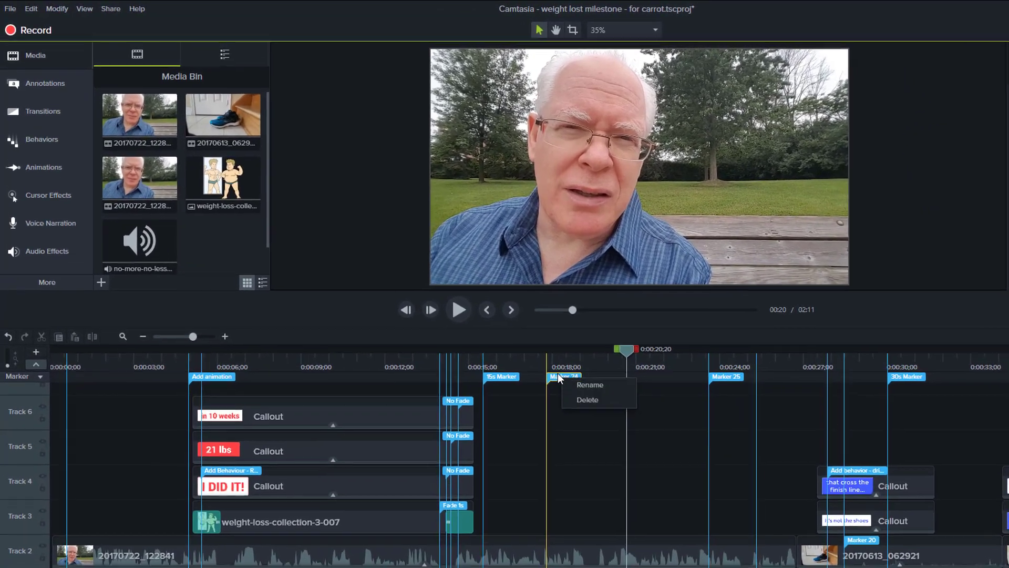
click(587, 399)
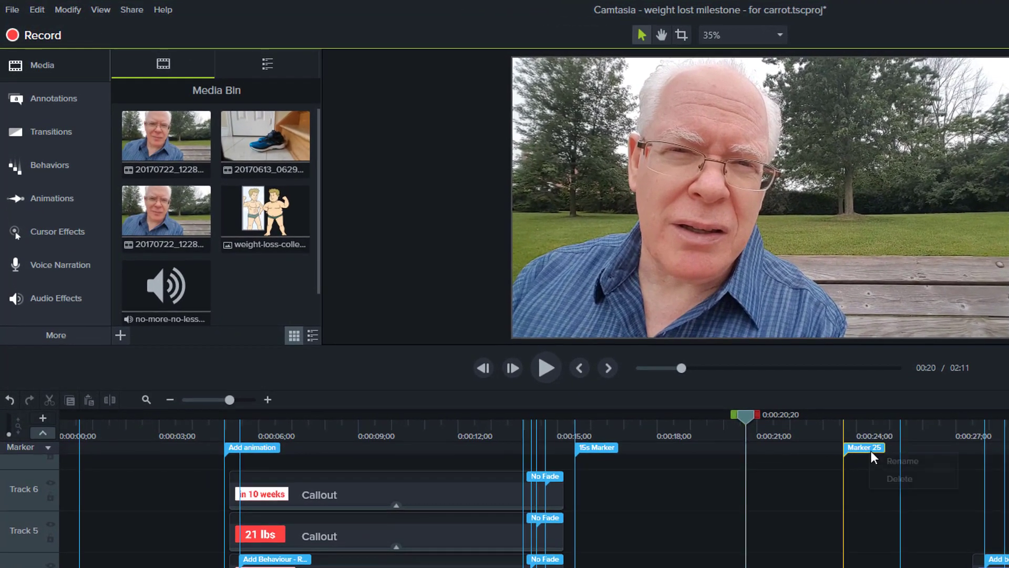
click(887, 475)
right_click(650, 447)
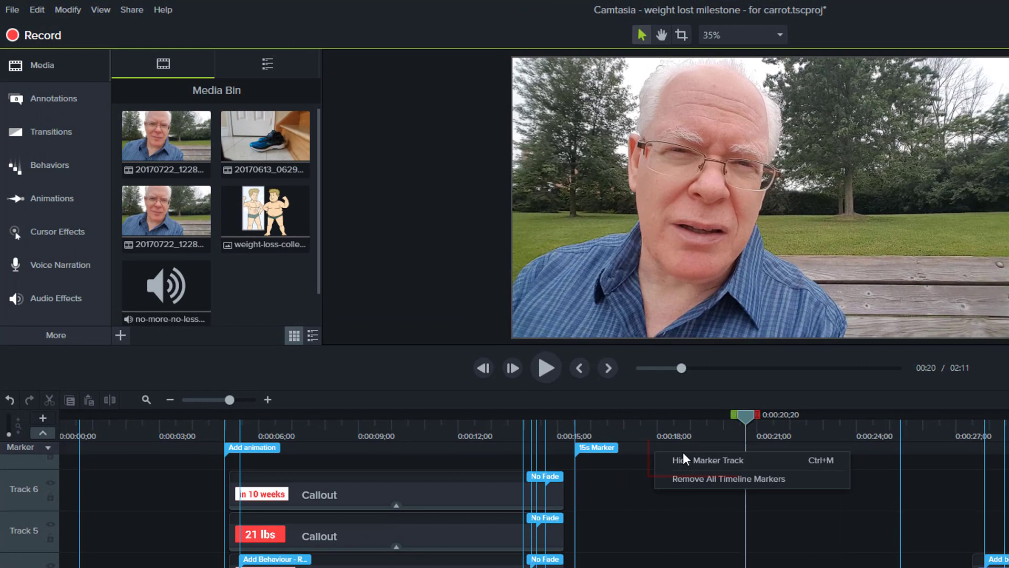
click(711, 459)
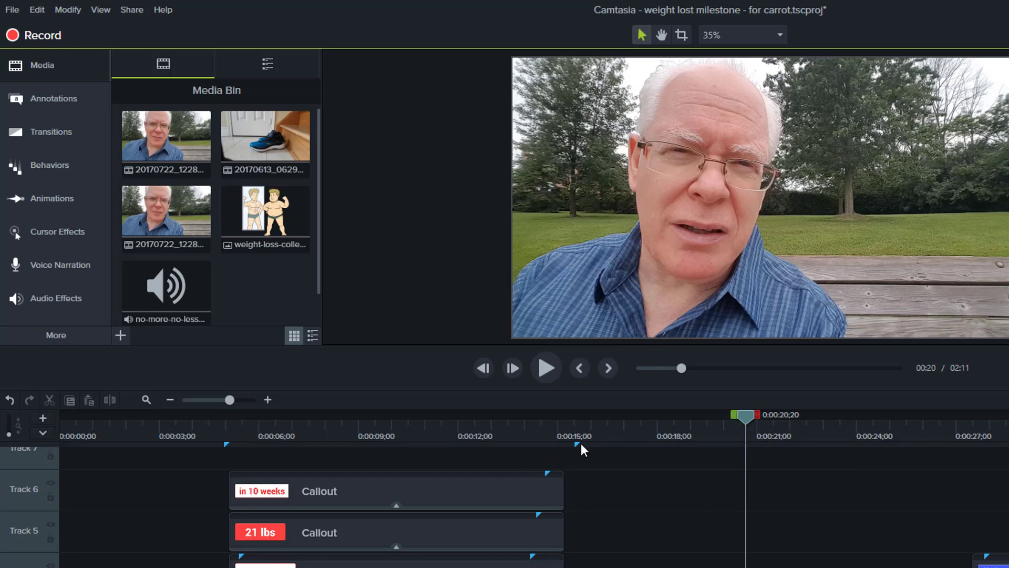
Show the marker track, try Remove All Timeline Markers, and undo to keep them
click(42, 432)
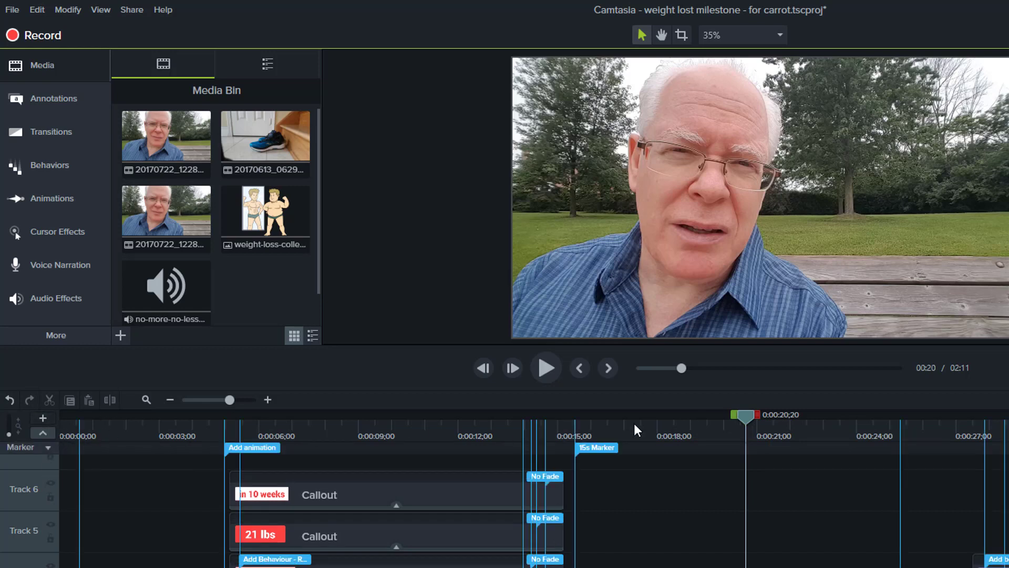
right_click(646, 448)
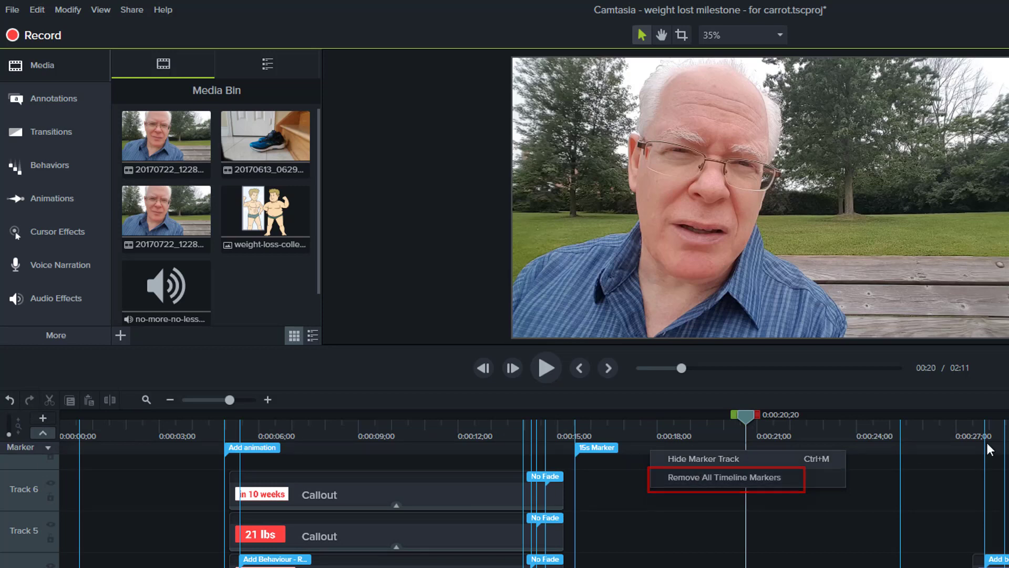
click(704, 476)
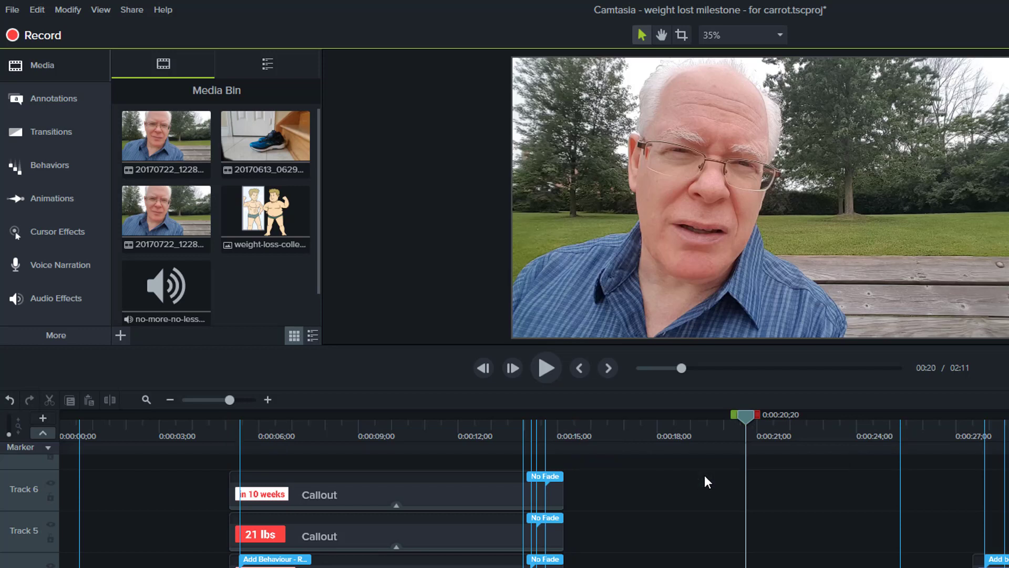
key(ctrl+z)
At 0:00:17;23, add Marker 26 via Modify > Markers after undoing a second remove-all
click(650, 432)
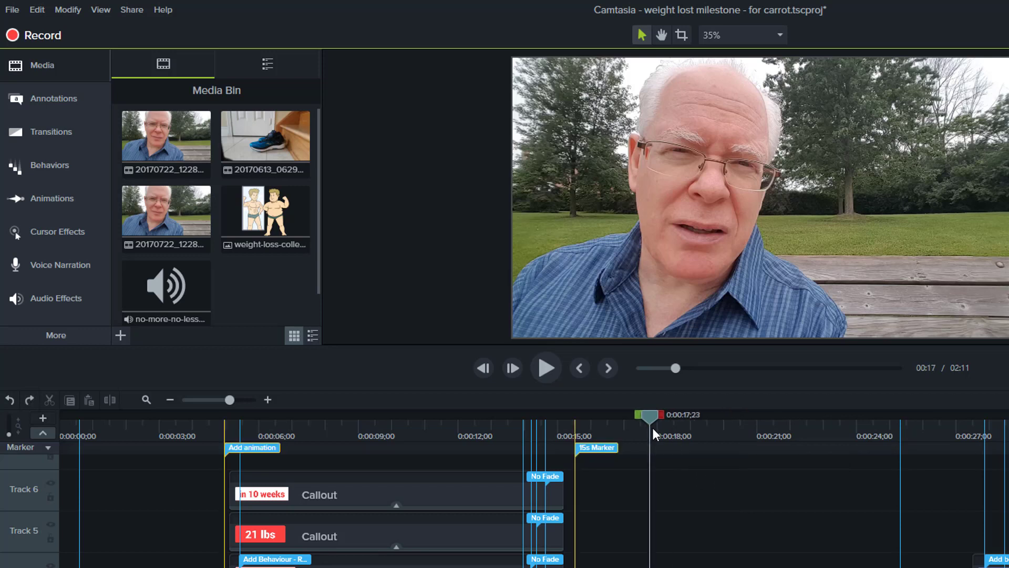
click(66, 11)
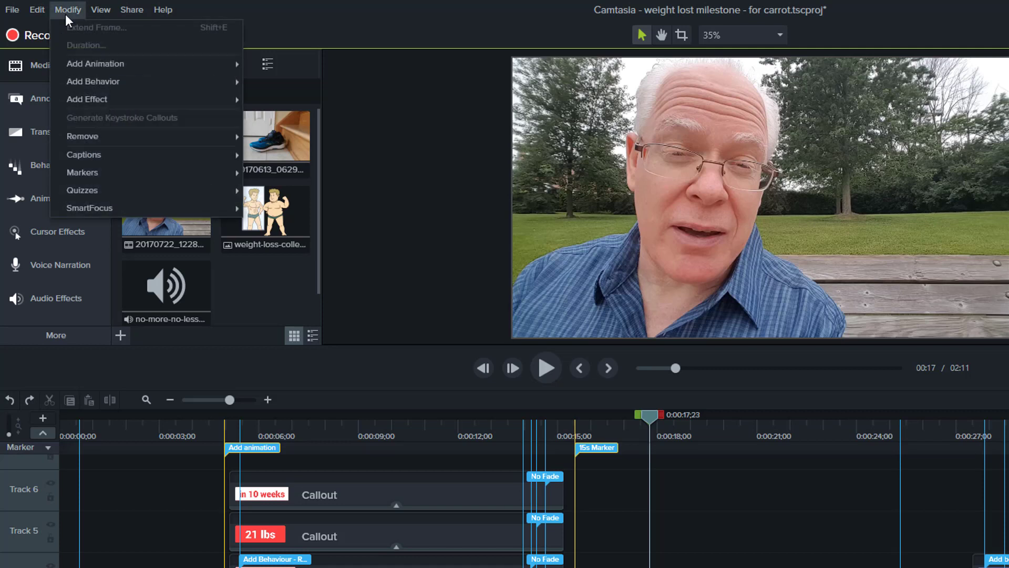
mouse_move(154, 174)
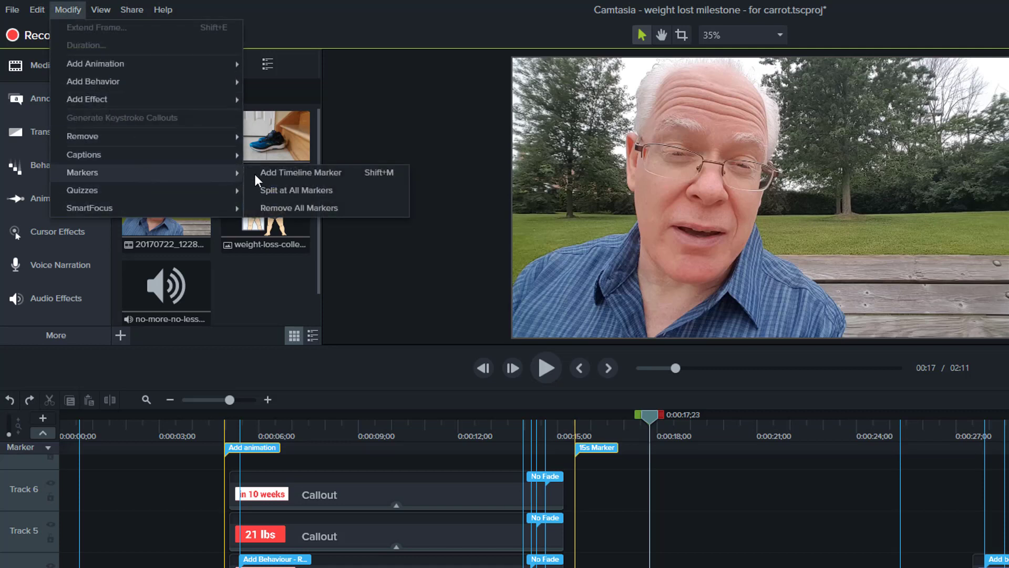
click(365, 210)
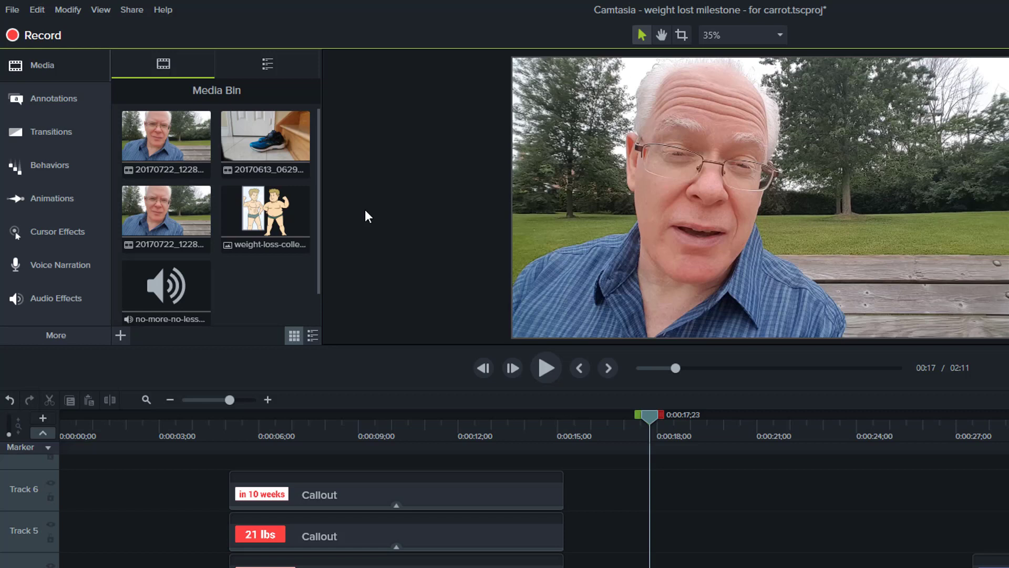
key(ctrl+z)
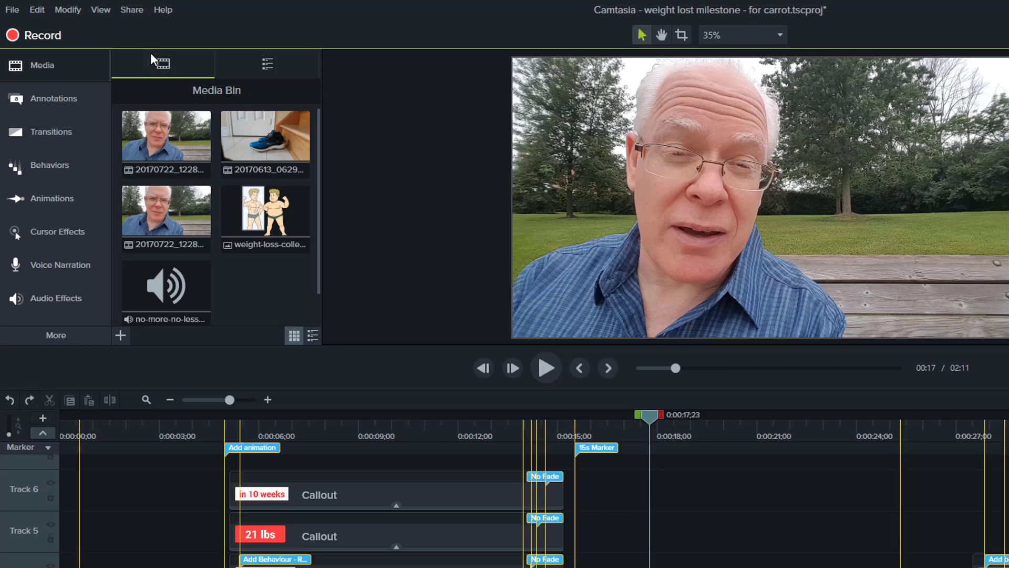
click(68, 8)
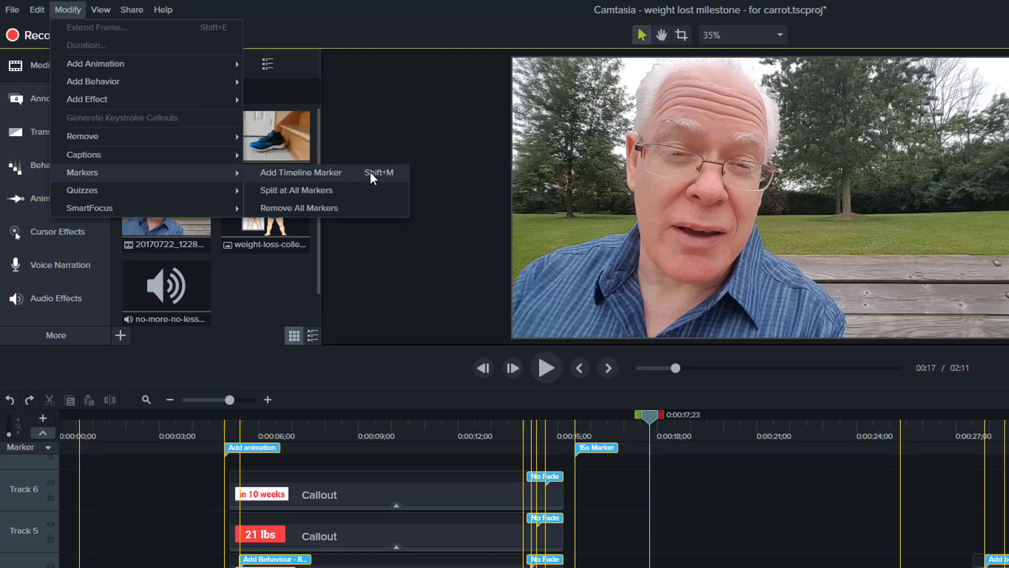
click(339, 171)
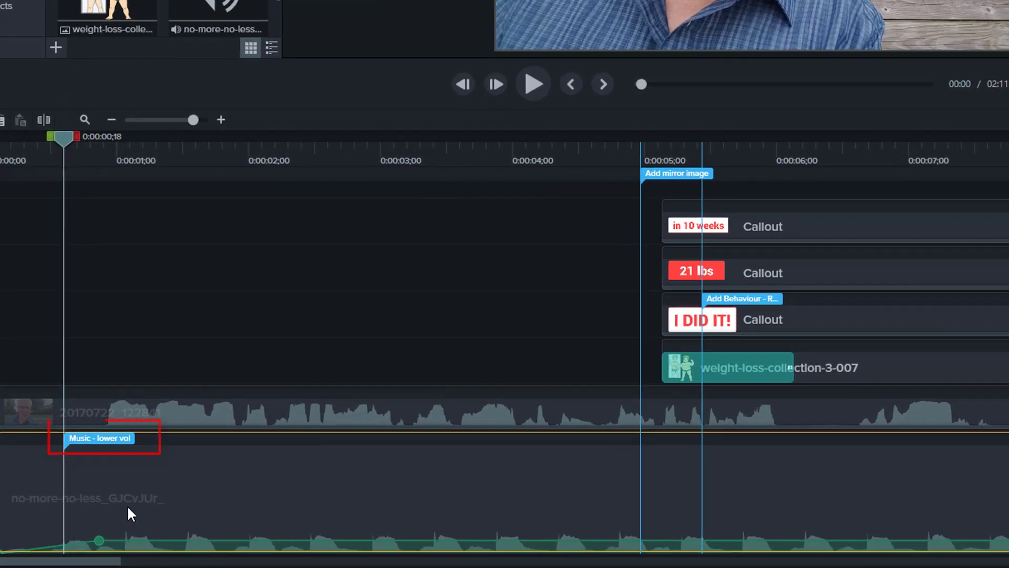
Check the lowered music volume, then delete the 'Music - lower vol' marker
click(99, 540)
right_click(112, 436)
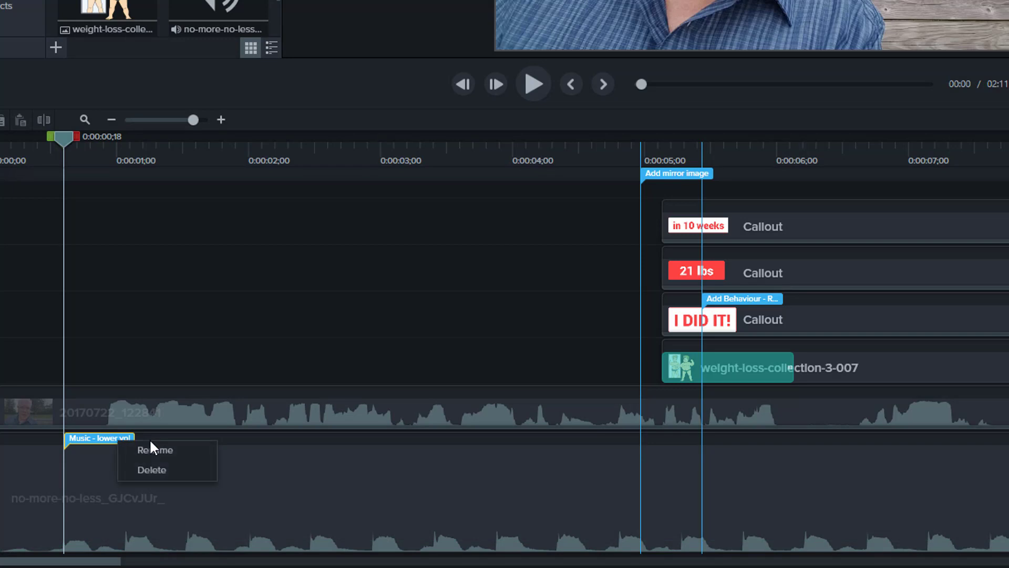
click(150, 468)
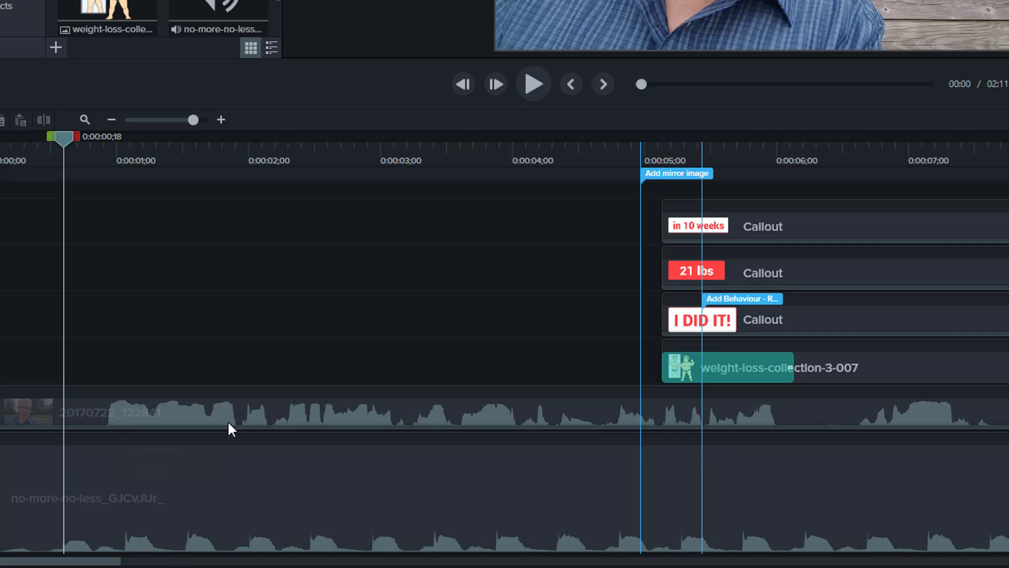
Preview the weight-loss image clip near 0:04, then delete the 'Add mirror image' marker
click(580, 156)
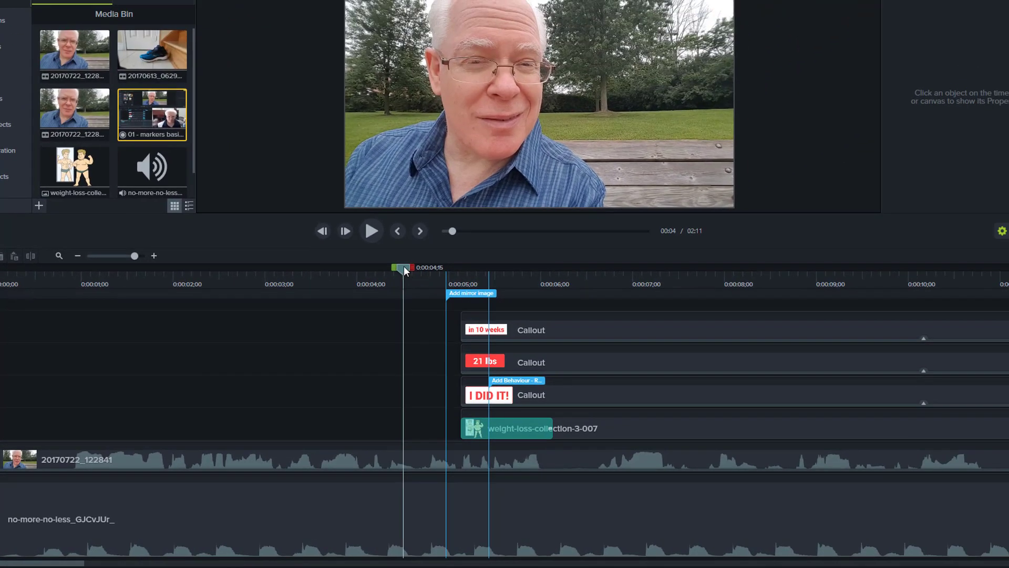
drag(580, 135, 608, 136)
drag(424, 269, 530, 274)
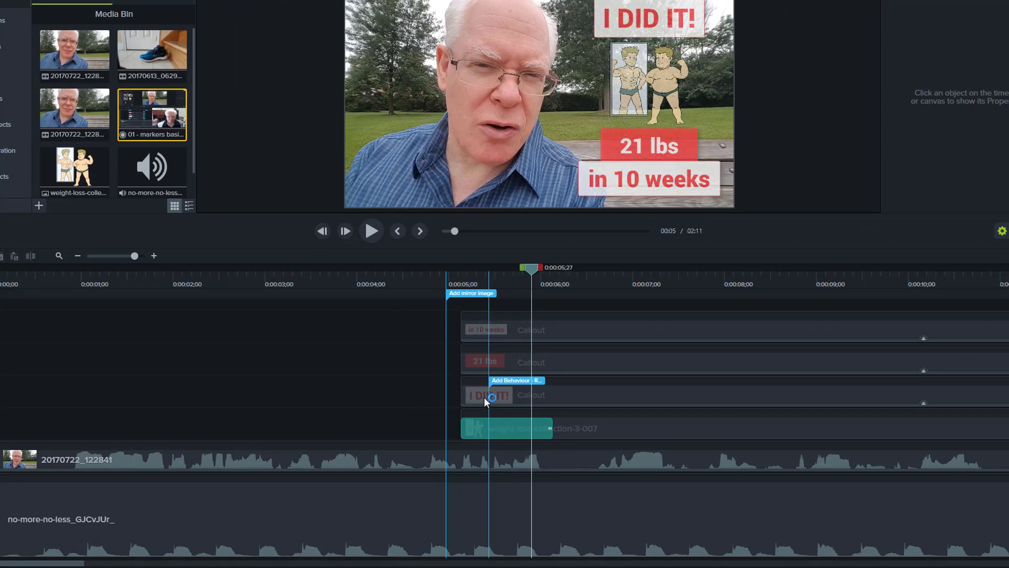
click(477, 433)
click(598, 426)
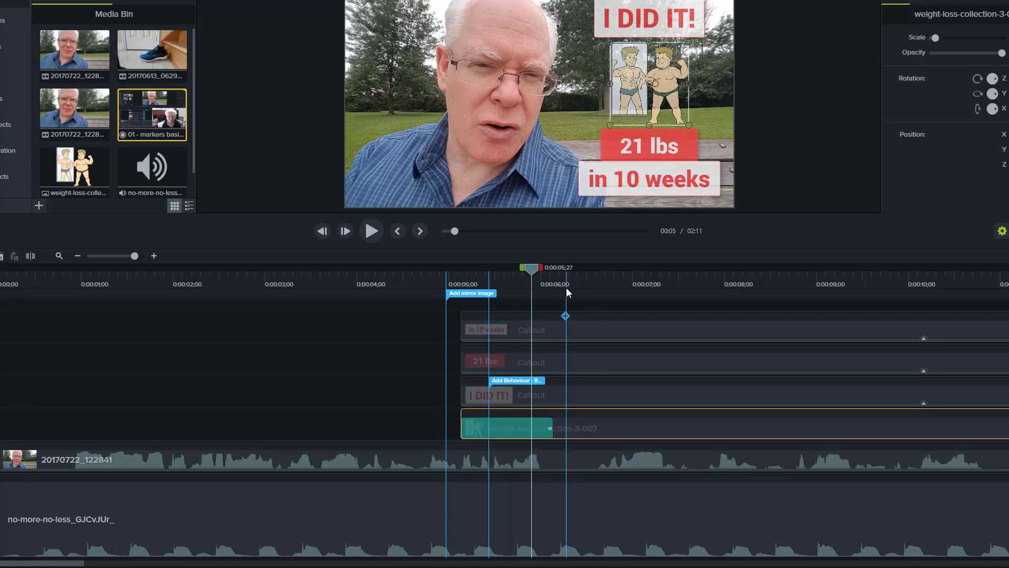
click(469, 293)
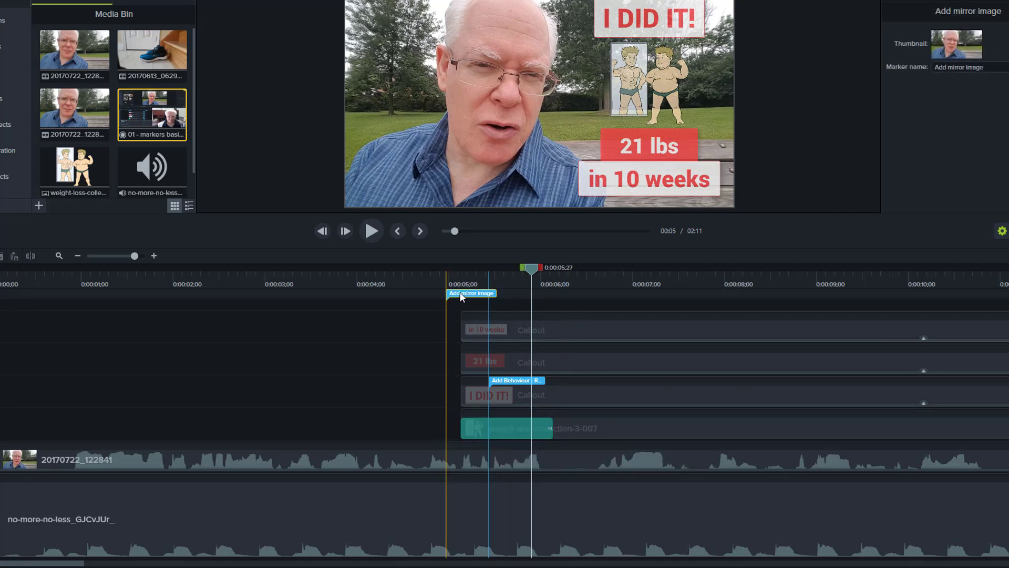
right_click(461, 295)
click(483, 317)
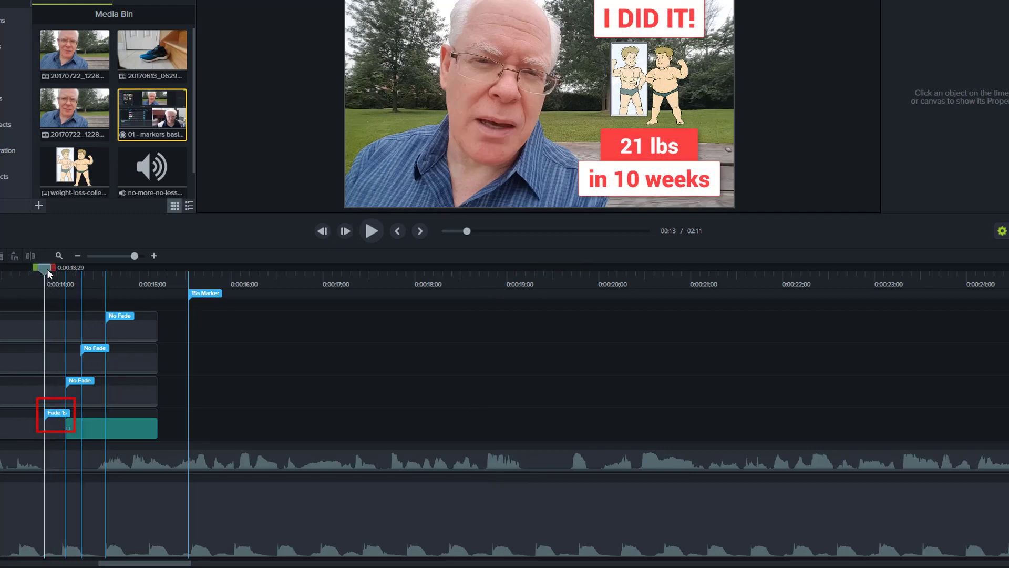
Scrub past fourteen seconds to watch the weight-loss image overlay fade out
drag(46, 269, 80, 270)
click(29, 427)
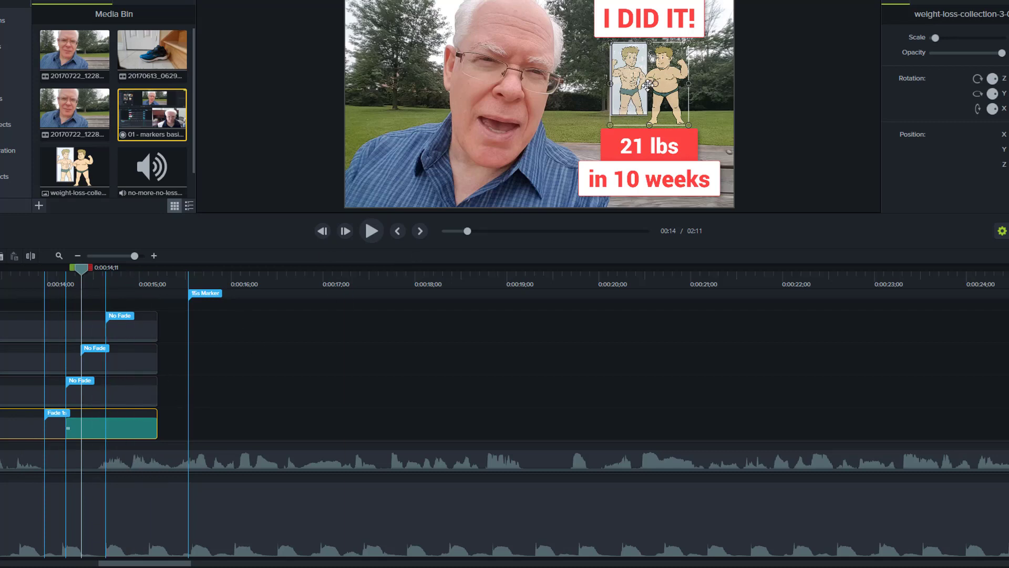
drag(80, 267, 145, 269)
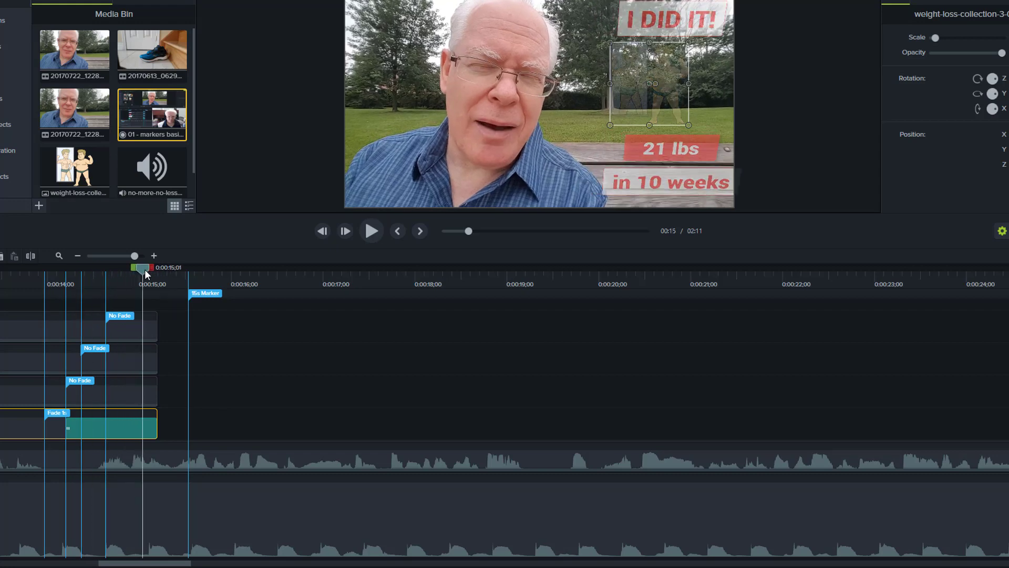
drag(147, 274, 123, 279)
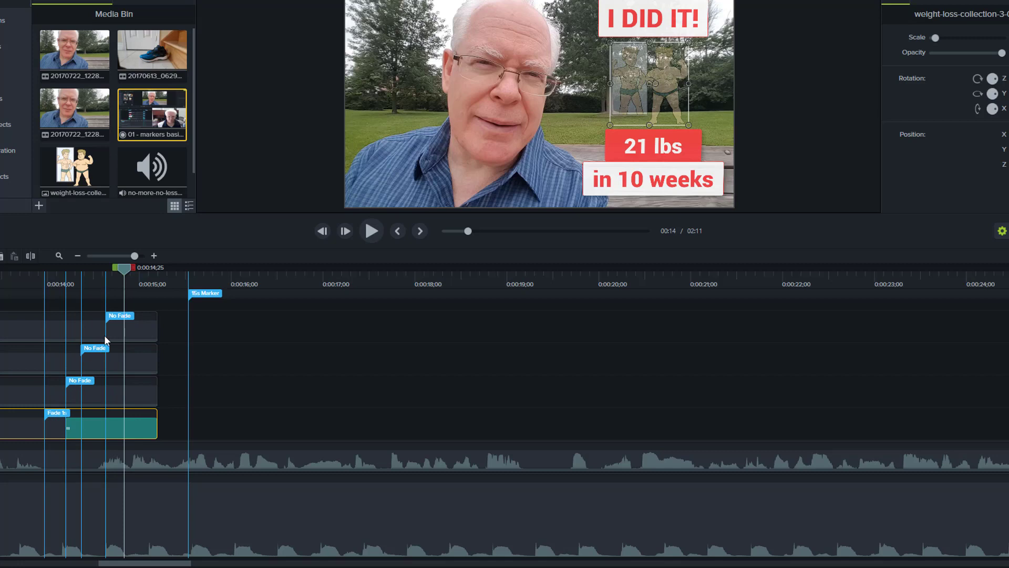
Delete the lowest, middle and top 'No Fade' markers, keeping 'Fade 1s'
click(59, 414)
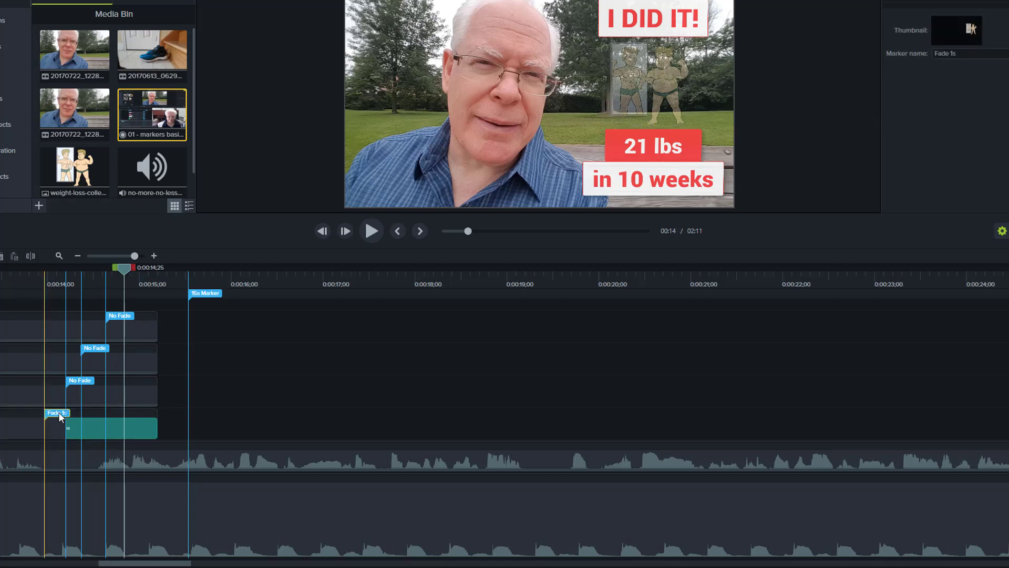
right_click(89, 382)
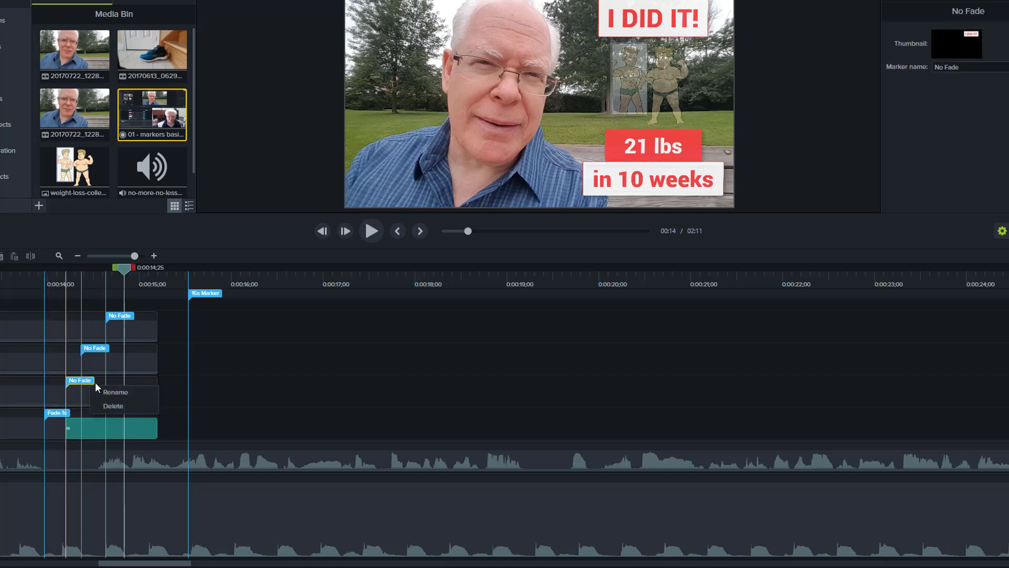
click(110, 406)
right_click(98, 350)
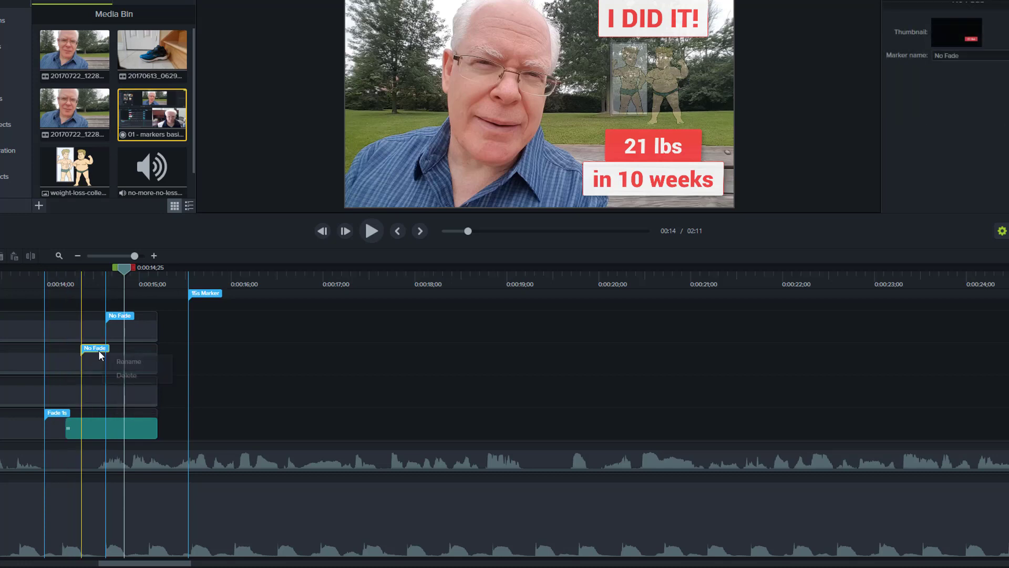
click(126, 375)
right_click(132, 319)
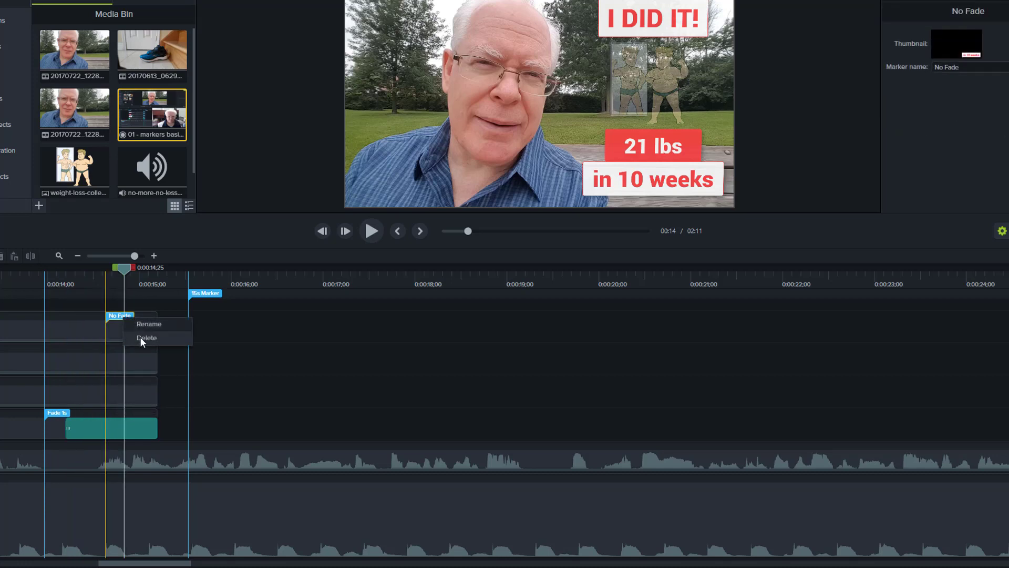
click(147, 344)
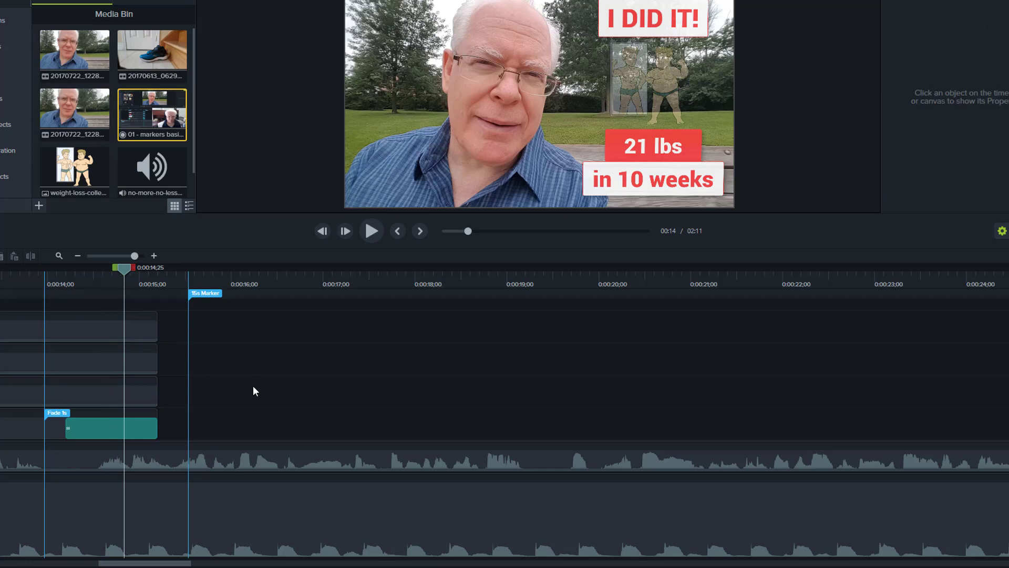
Review the music volume around thirty seconds and delete the 'Music - raise vol' marker
key(ctrl+])
key(ctrl+])
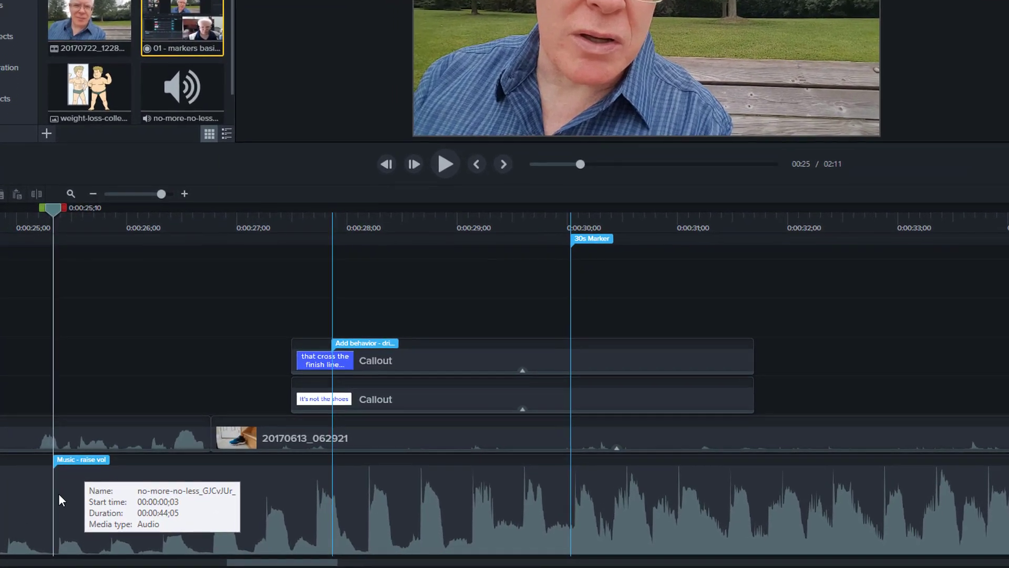
click(50, 507)
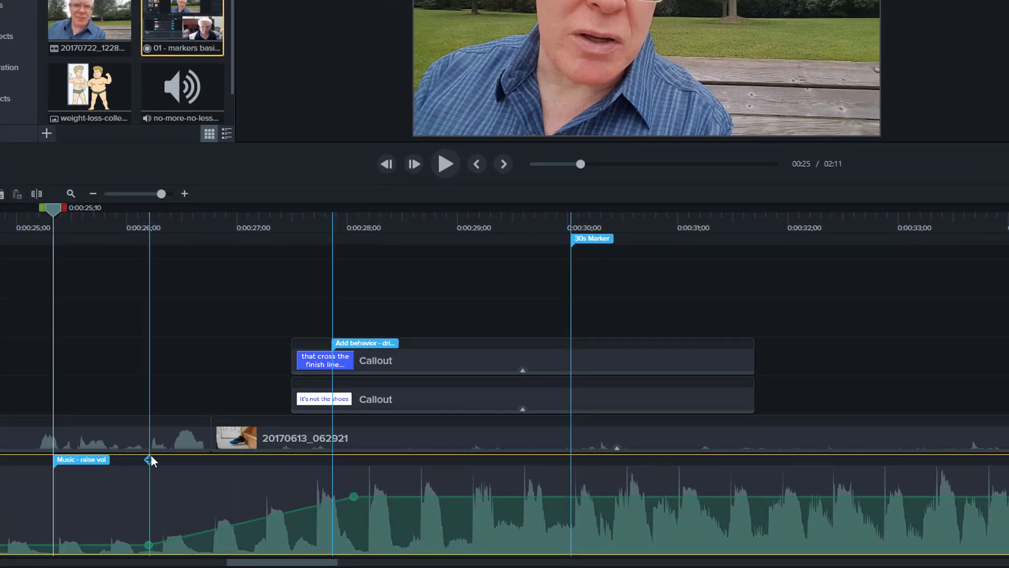
mouse_move(54, 210)
mouse_down()
mouse_move(544, 185)
mouse_move(825, 202)
mouse_move(514, 225)
mouse_move(25, 297)
mouse_move(113, 306)
mouse_up()
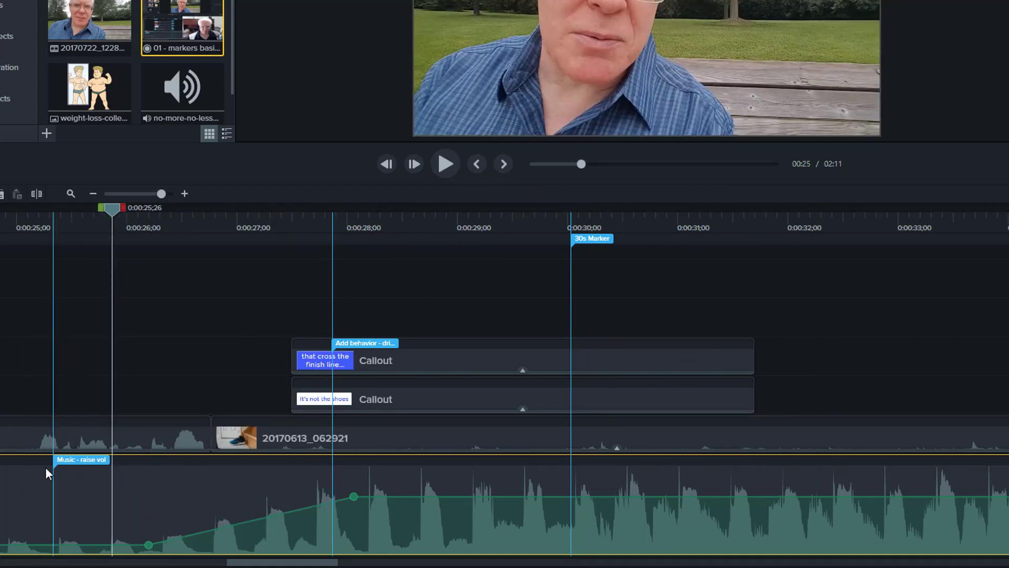
click(81, 460)
right_click(80, 461)
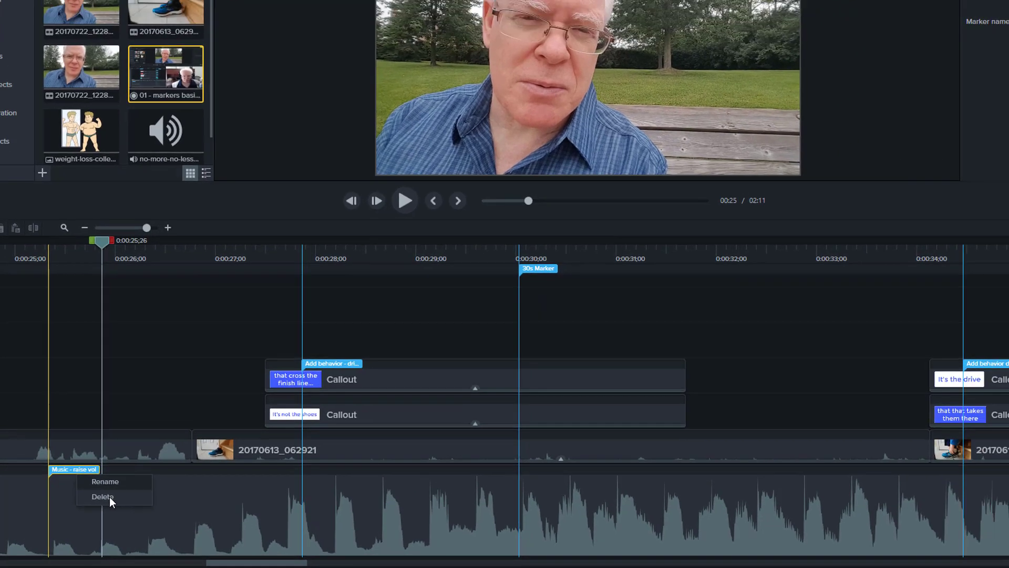
click(109, 496)
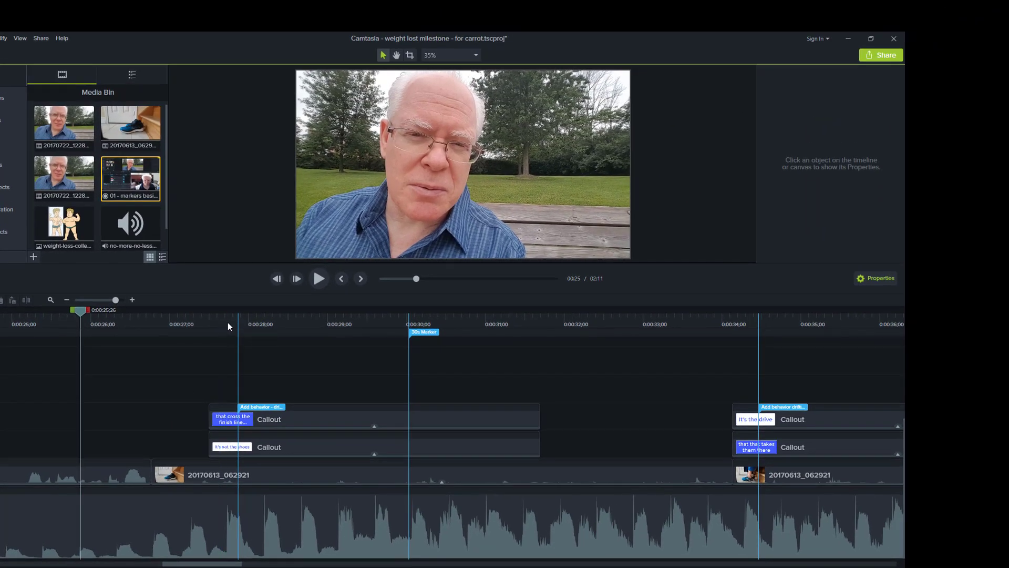
Delete the 'Add behavior - drifting' marker on the finish-line callout, then advance to 'Music - fade'
click(220, 322)
drag(220, 310, 276, 314)
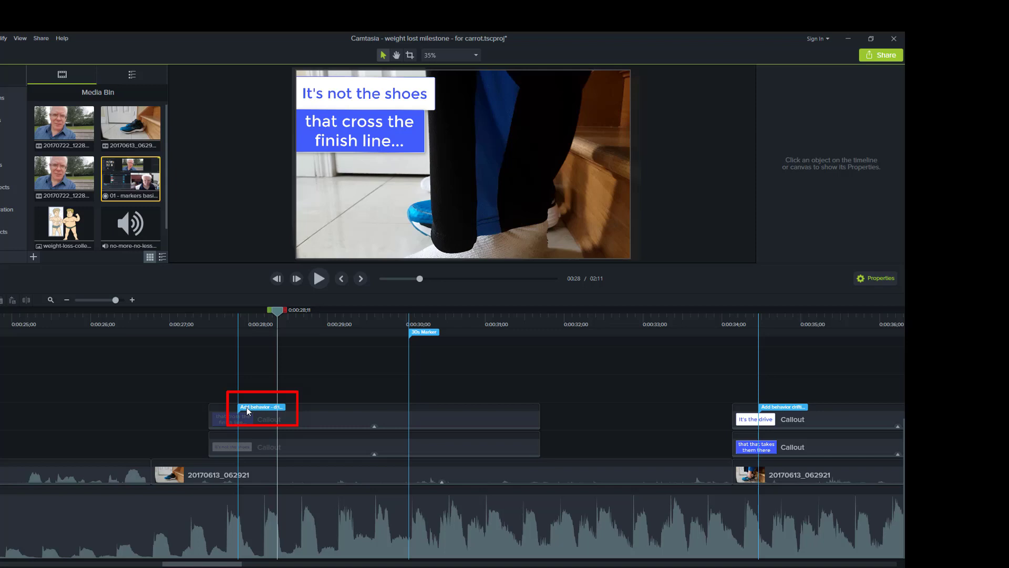
mouse_move(274, 419)
mouse_down()
mouse_move(255, 417)
mouse_move(289, 421)
mouse_move(274, 419)
mouse_up()
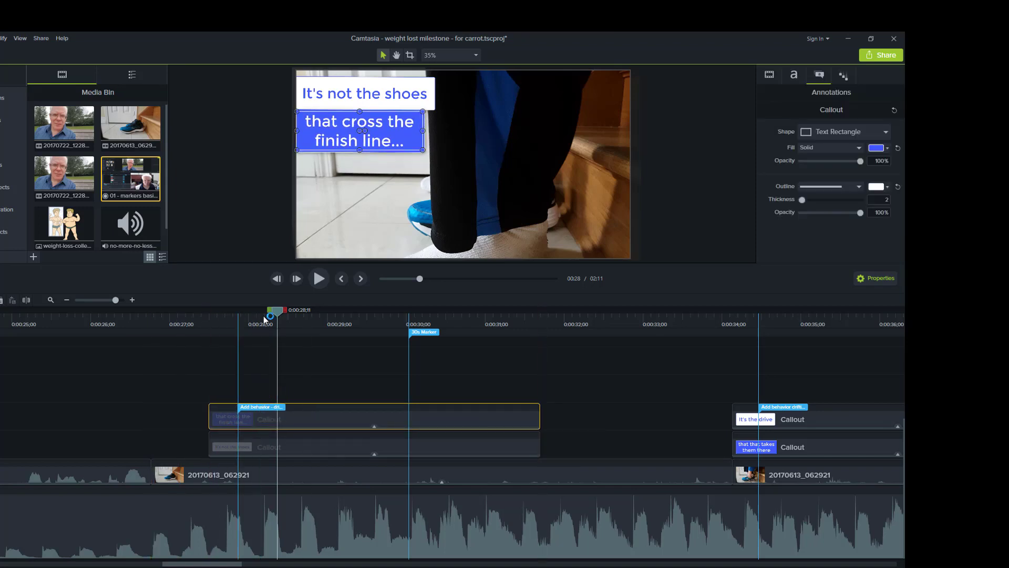
click(265, 407)
right_click(264, 410)
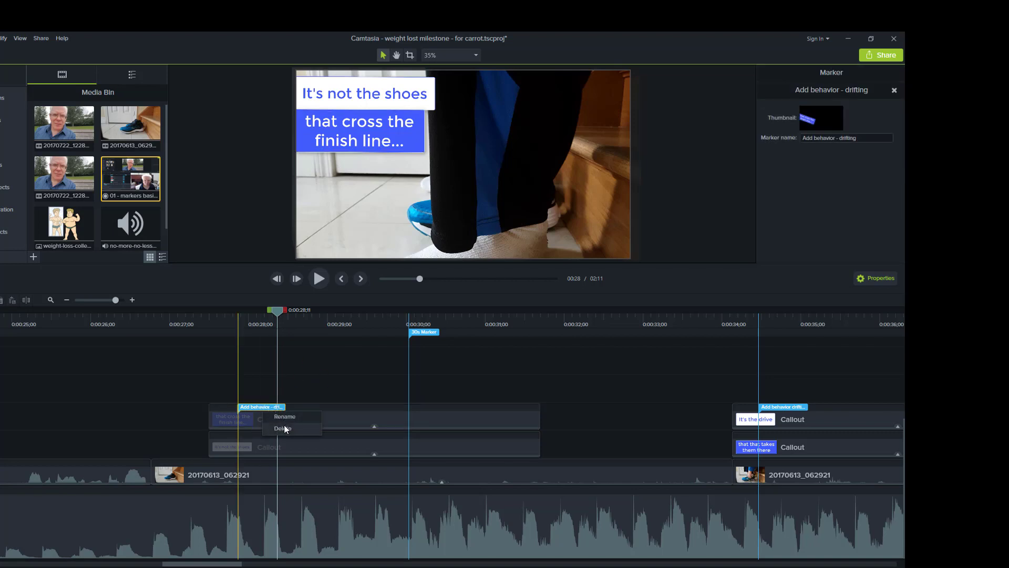
click(284, 429)
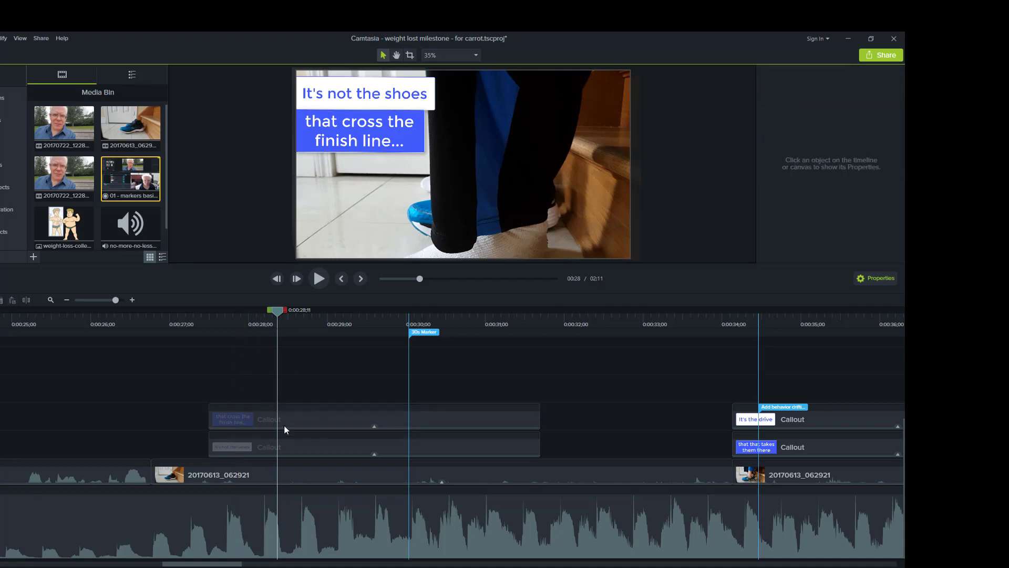
mouse_move(278, 309)
mouse_down()
mouse_move(478, 317)
mouse_move(712, 349)
mouse_up()
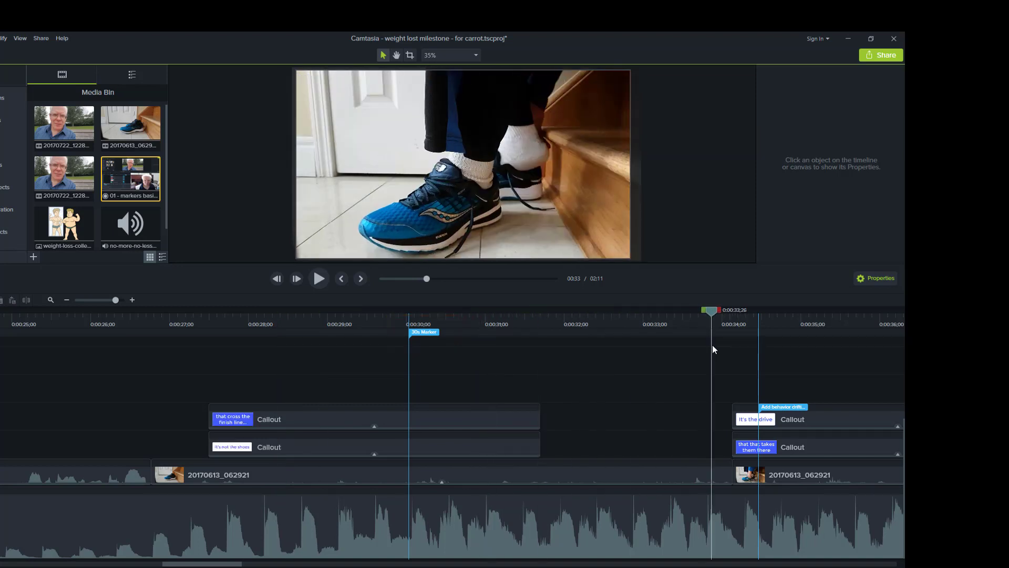
key(ctrl+])
key(ctrl+])
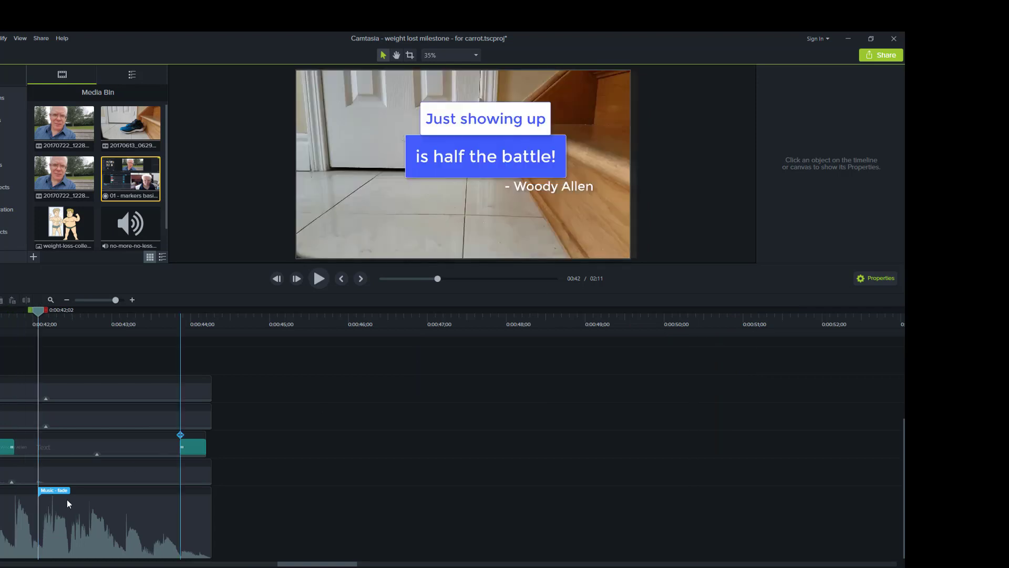
click(78, 520)
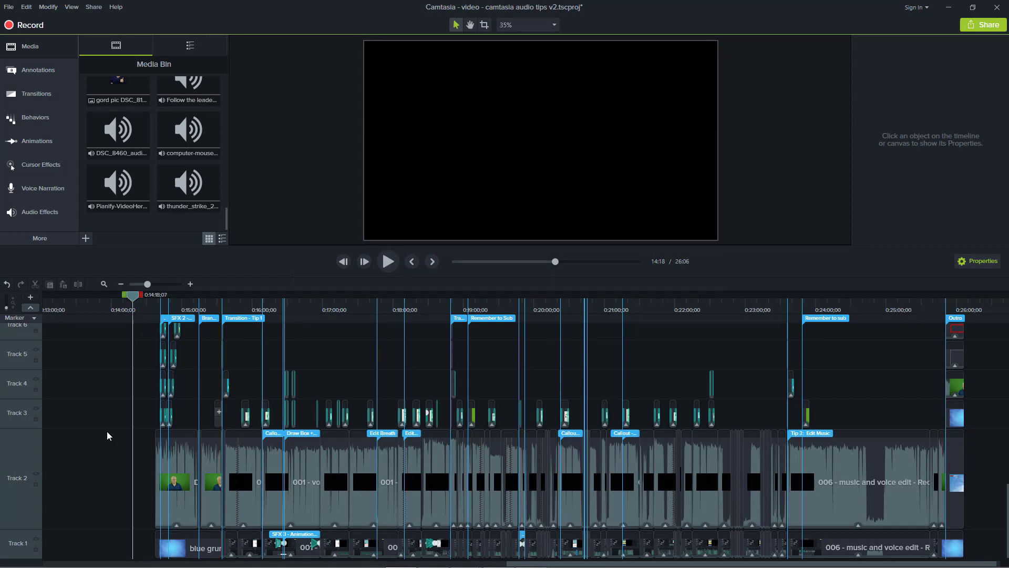
Zoom and scroll the timeline out, leaving the playhead at 14:35 before 'SFX 1 - Behaviors'
scroll(131, 439, up, 5)
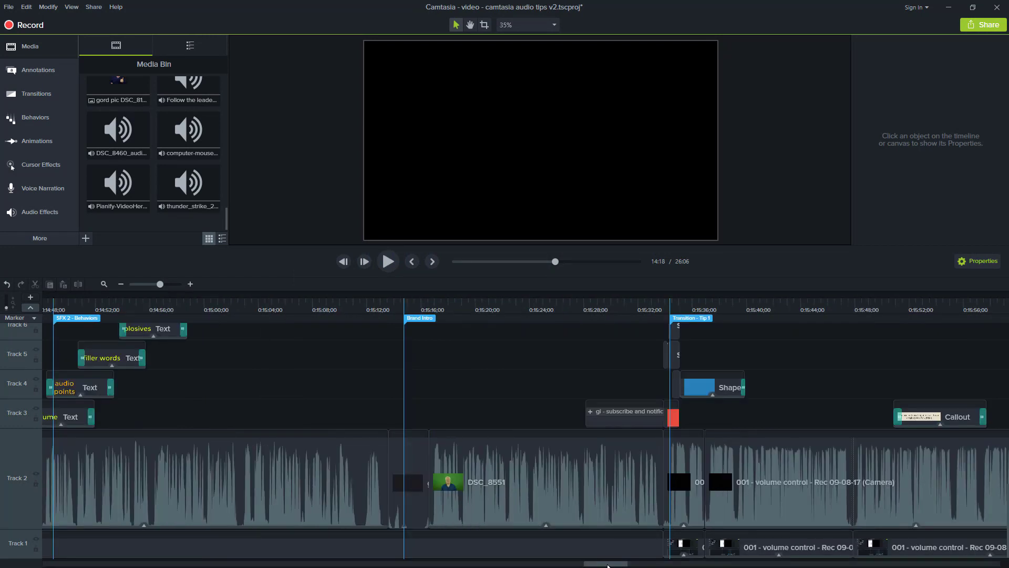
drag(600, 566, 601, 565)
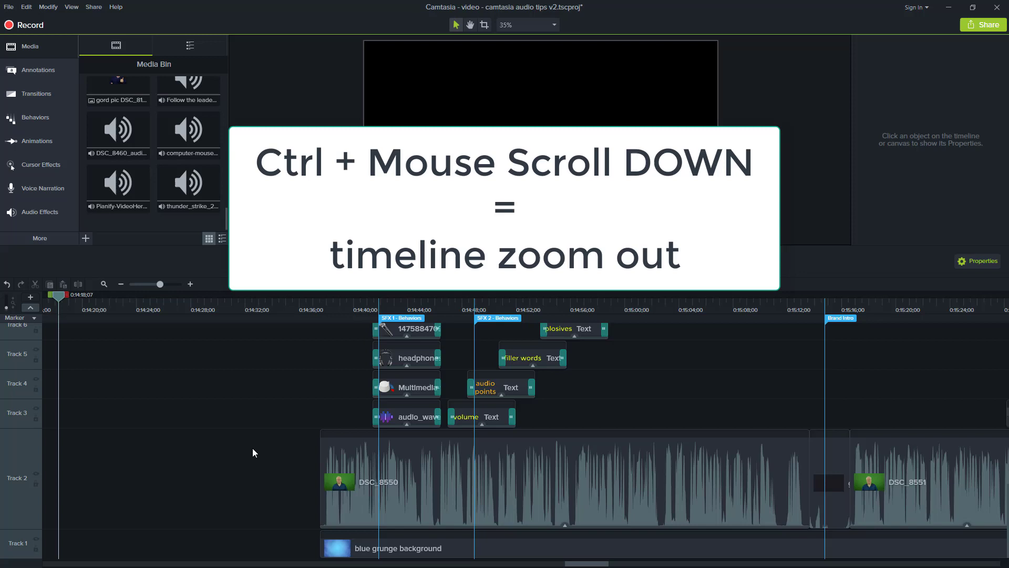
scroll(252, 448, down, 3)
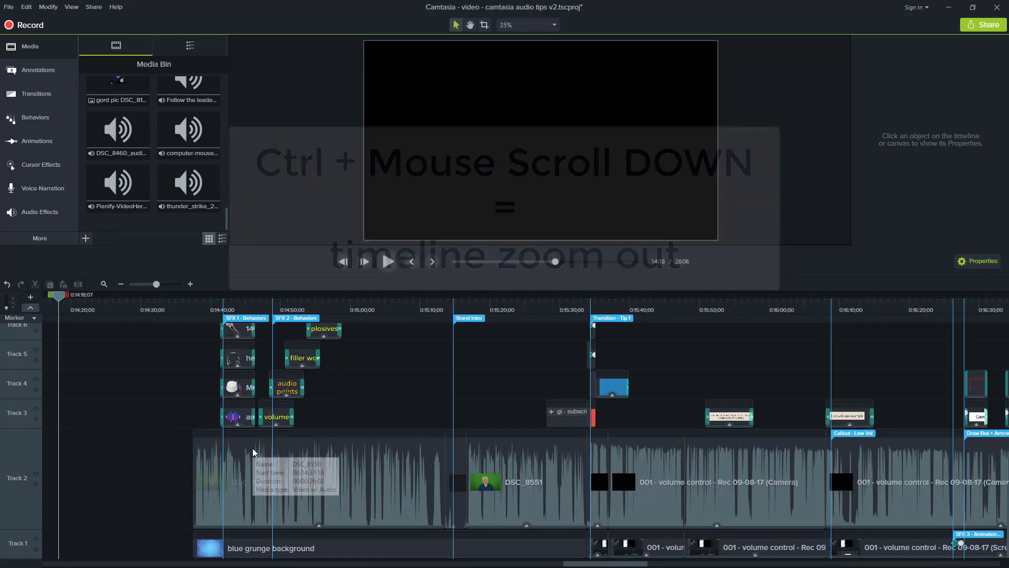
scroll(253, 451, up, 4)
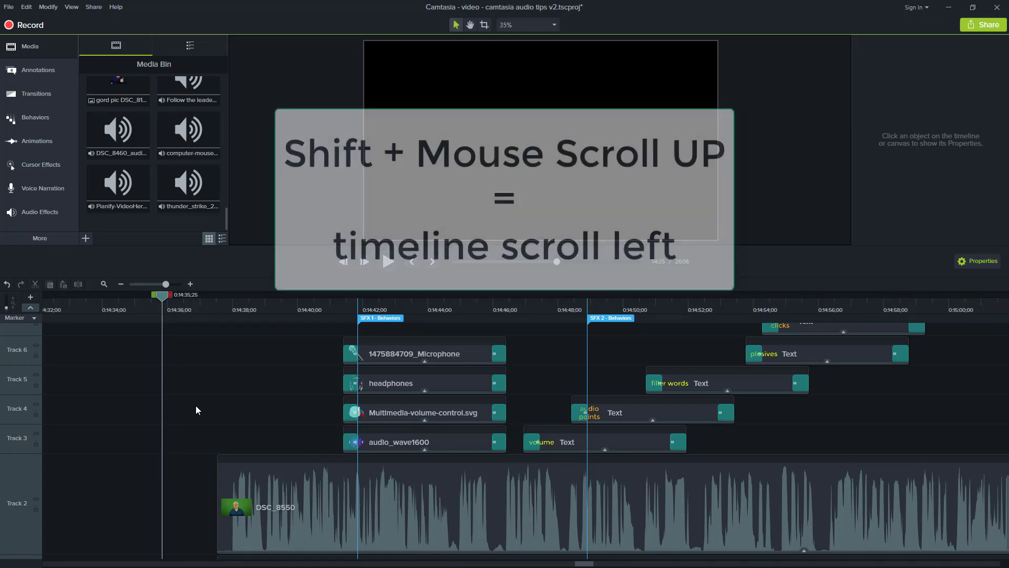
Pan the zoomed-in timeline sideways until 'SFX 1 - Behaviors' at 14:41;25 is in view
scroll(217, 408, right, 2)
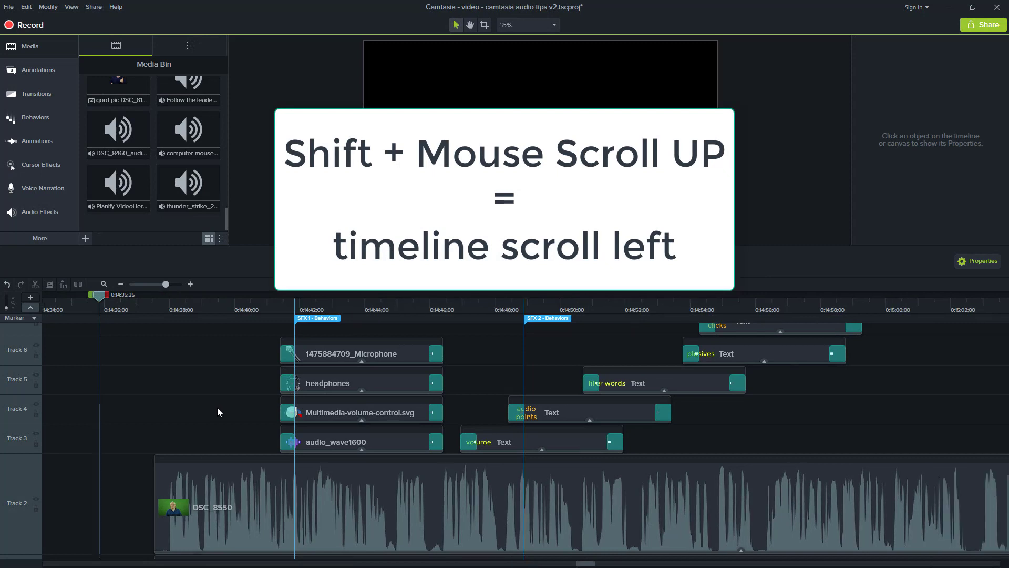
scroll(218, 410, left, 4)
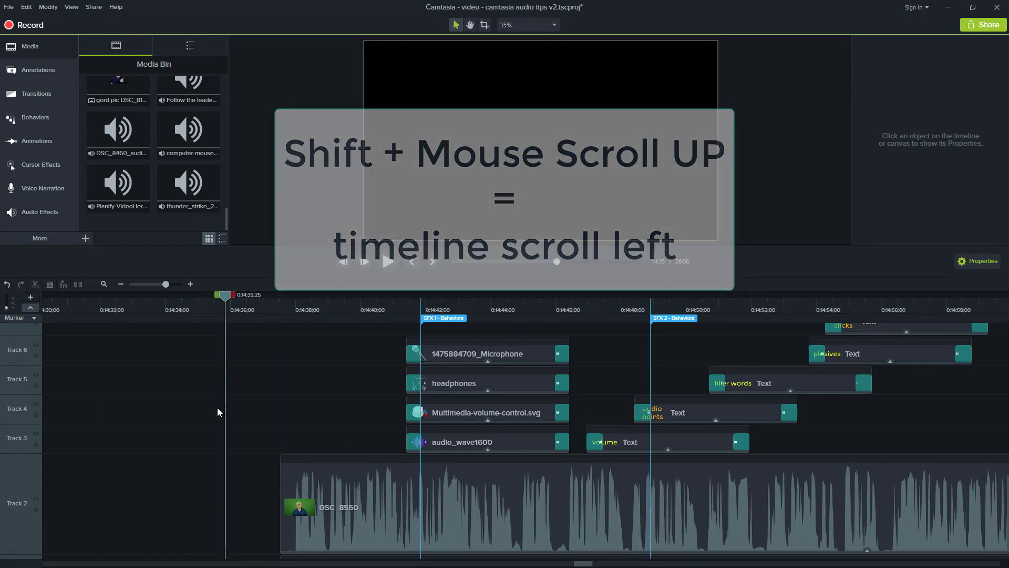
scroll(218, 412, right, 1)
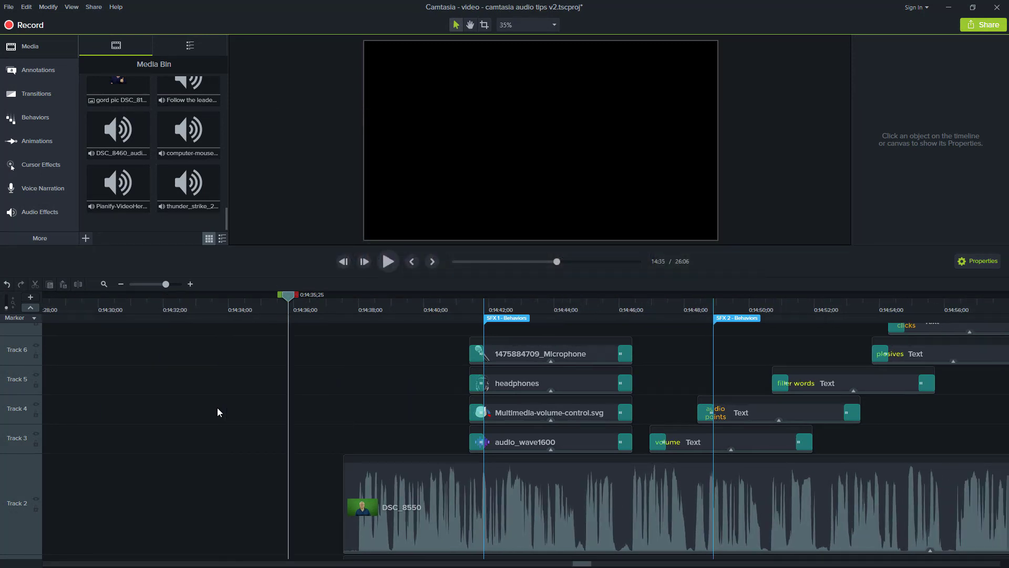
scroll(219, 412, right, 1)
scroll(219, 411, right, 2)
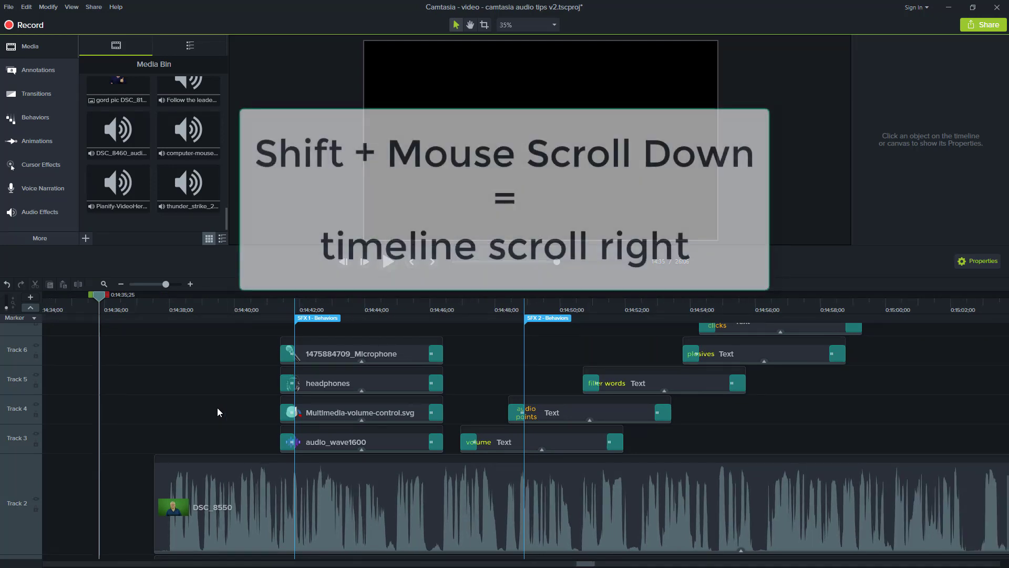
scroll(219, 412, right, 2)
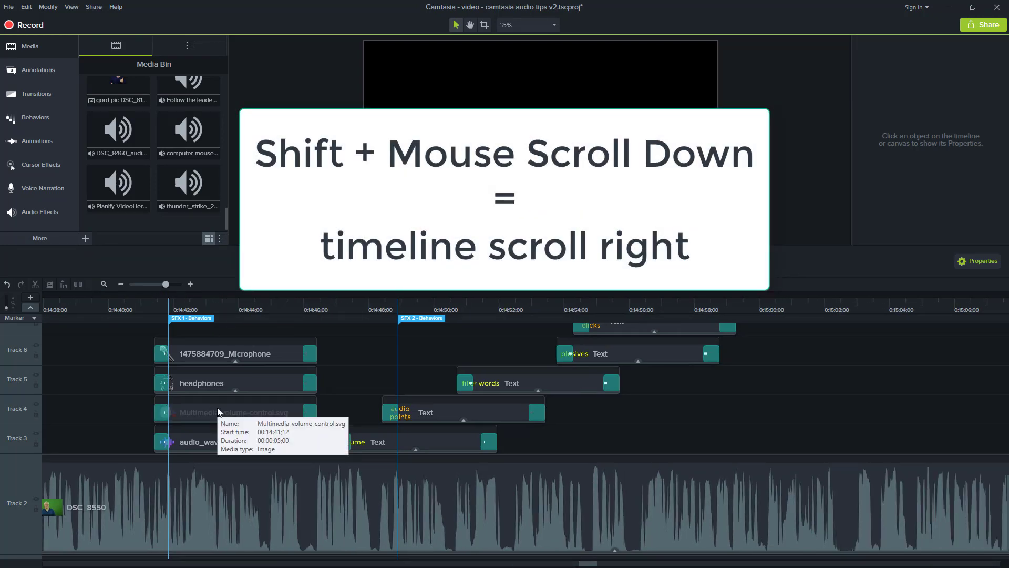
scroll(218, 412, right, 3)
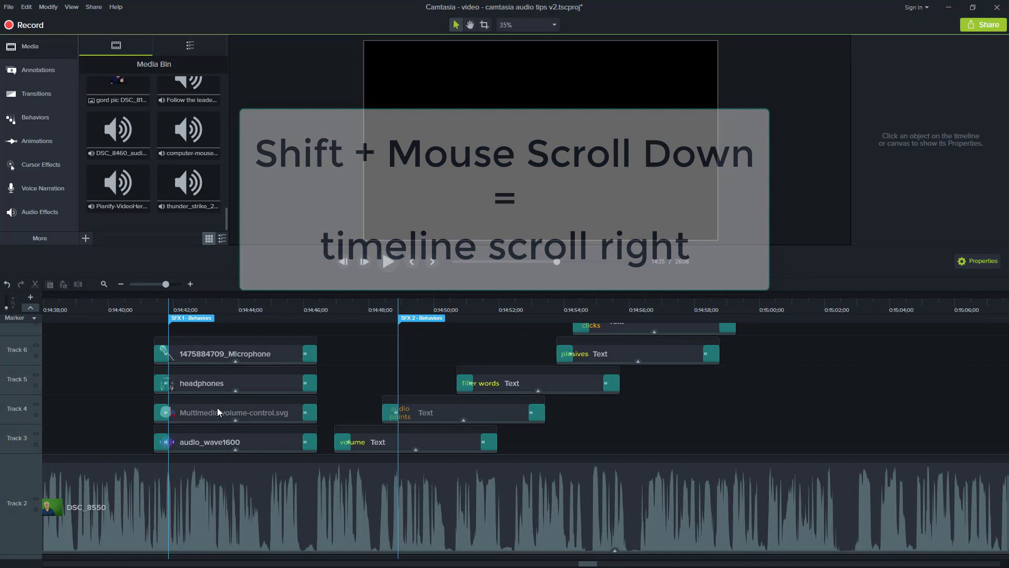
scroll(219, 411, left, 1)
scroll(218, 410, left, 1)
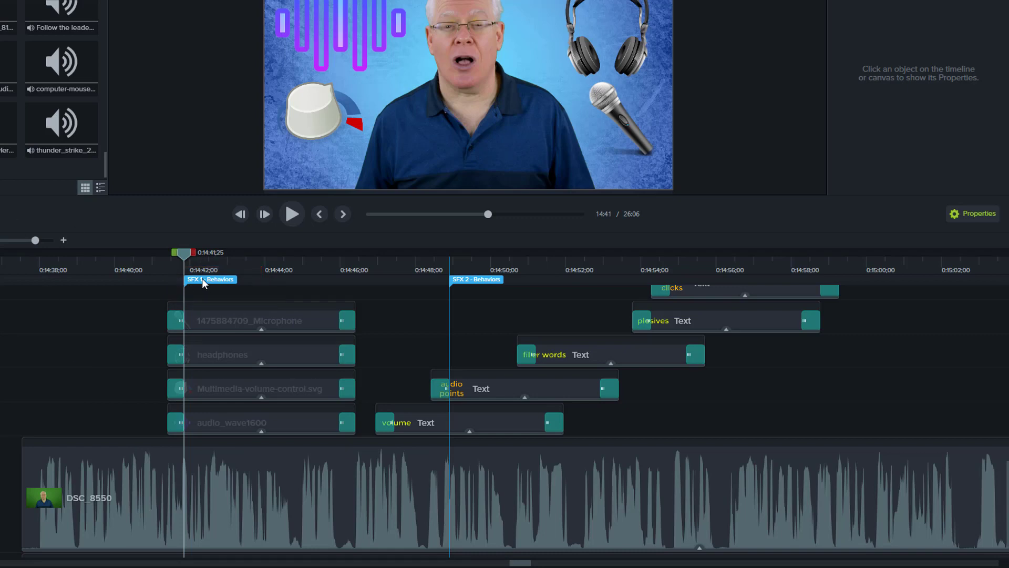
Preview the microphone's behavior animation, then advance past Brand Intro to 'Transition - Tip 1'
click(217, 318)
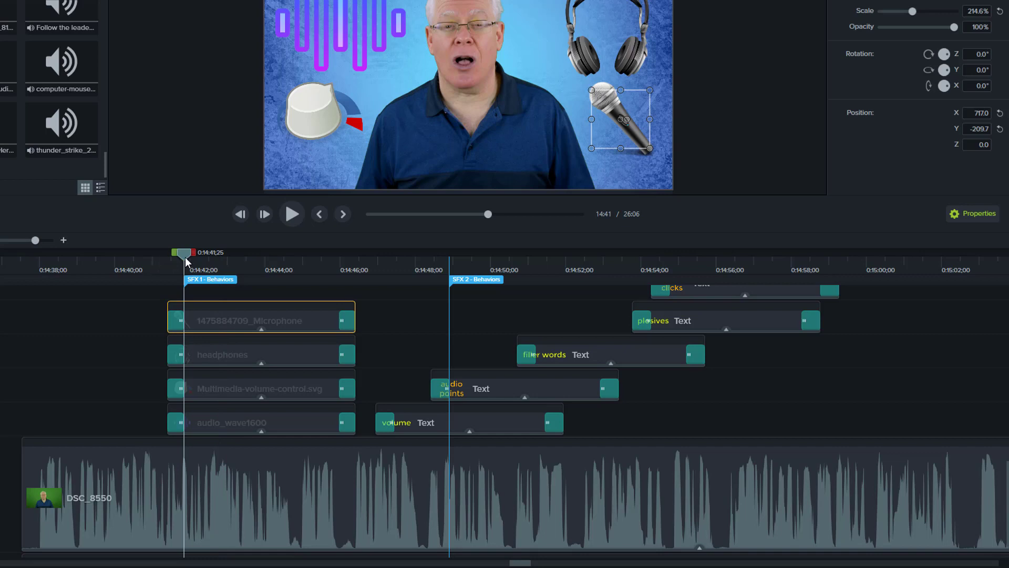
drag(184, 253, 278, 269)
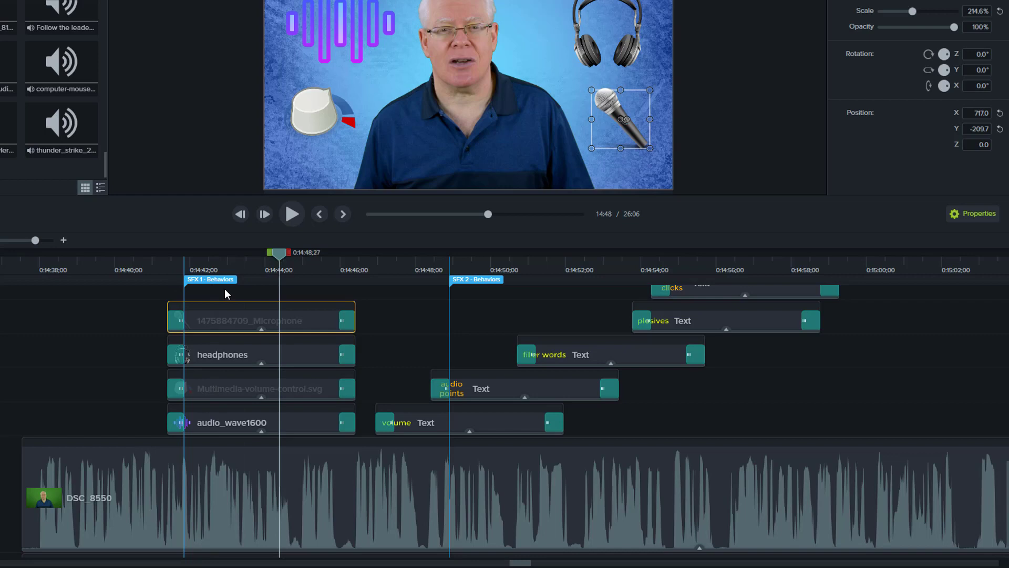
key(ctrl+])
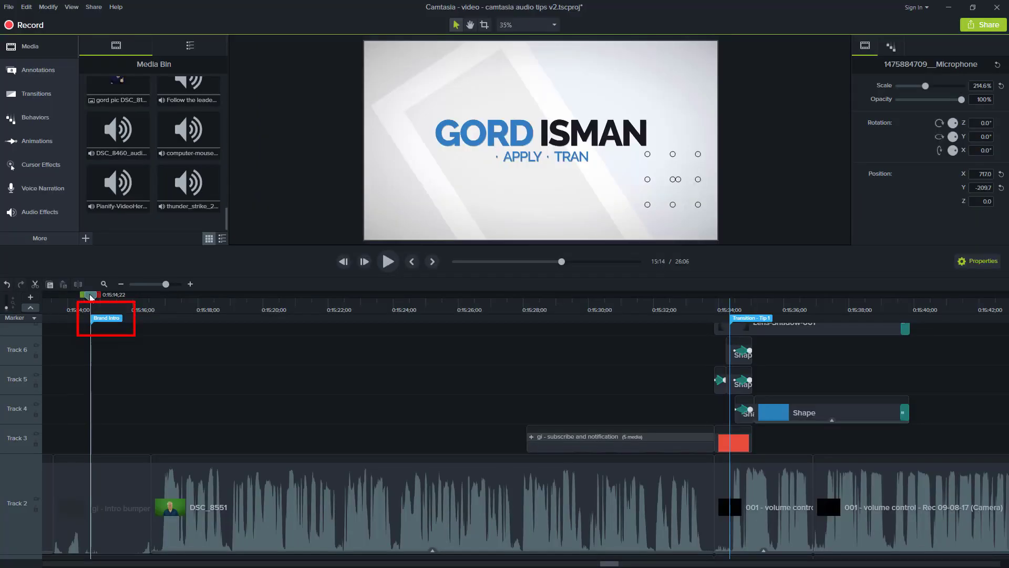
drag(89, 295, 239, 328)
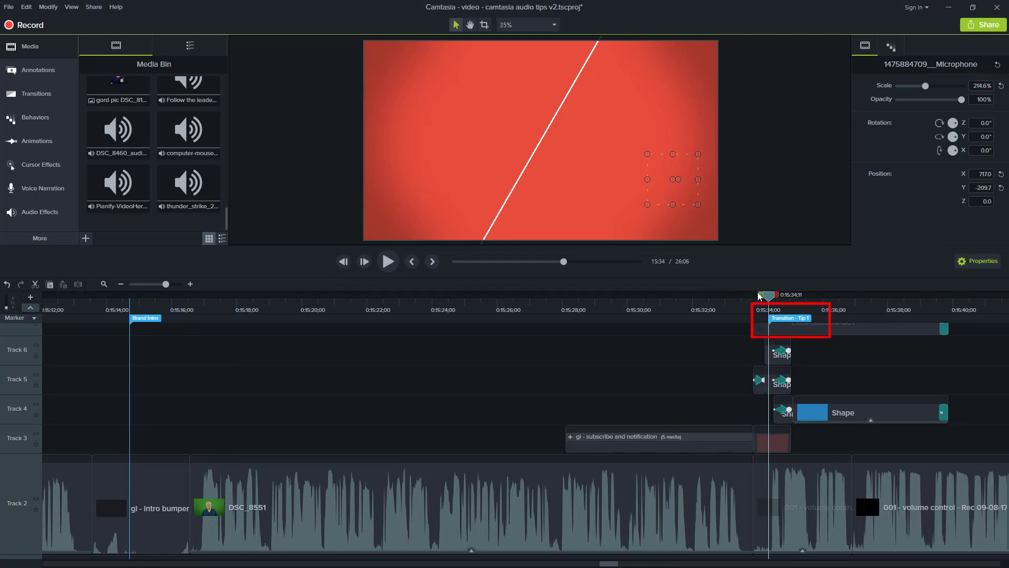
Preview the Tip #1 transition and inspect the low-volume callout and its 'Callout - Low Vol' marker
drag(772, 300, 737, 282)
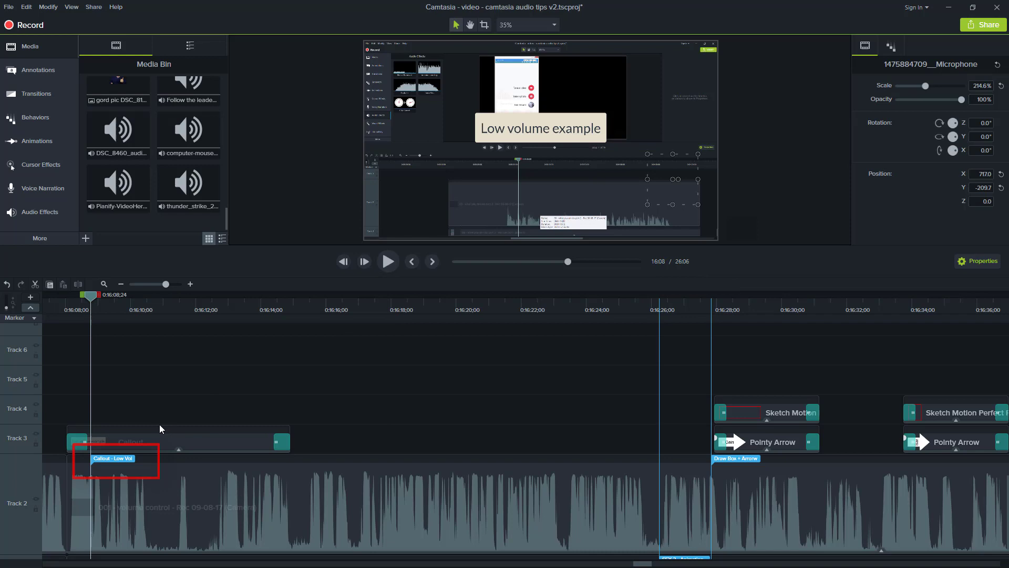
click(147, 458)
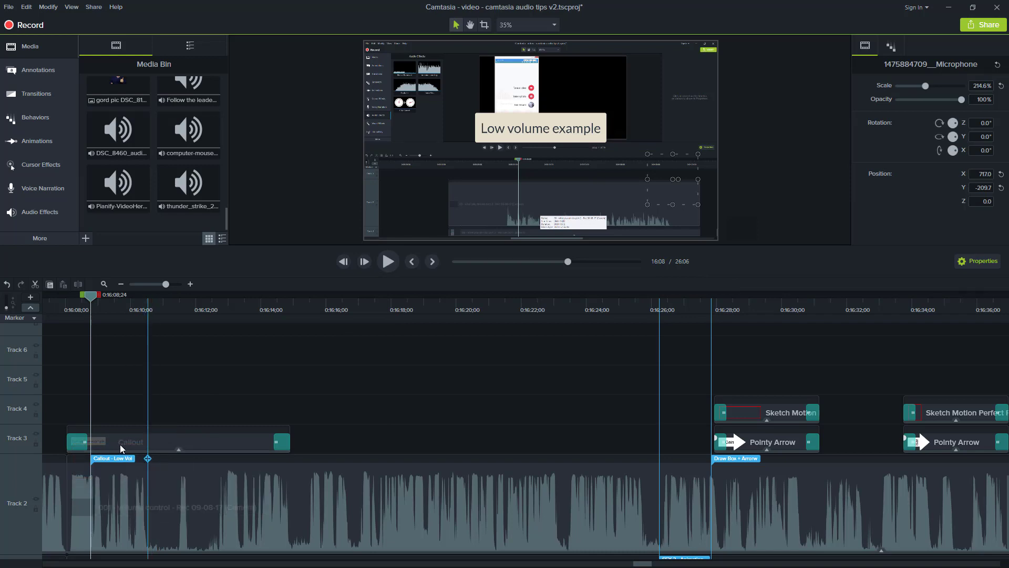
click(119, 447)
mouse_move(87, 297)
mouse_down()
mouse_move(136, 301)
mouse_move(46, 307)
mouse_move(142, 308)
mouse_move(56, 316)
mouse_move(254, 333)
mouse_up()
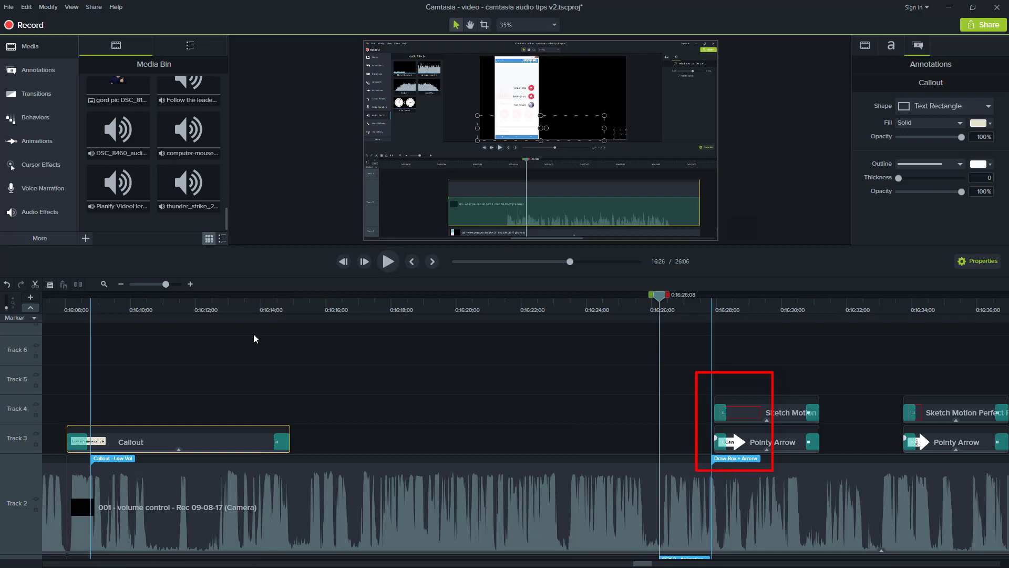
scroll(673, 538, down, 1)
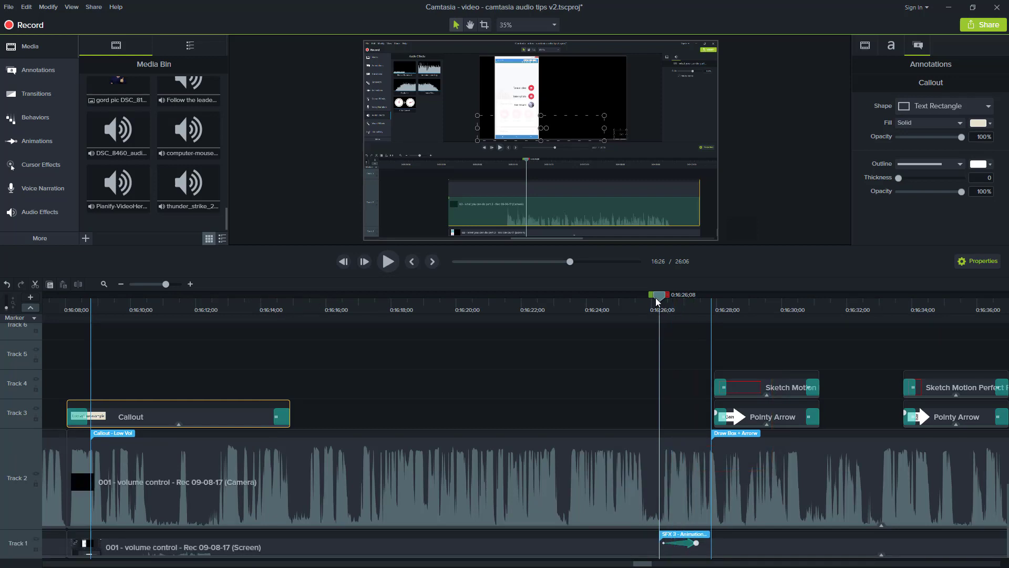
Check the 'SFX 3 - Animation - zoom in' and 'Draw Box + Arrorw' markers, then advance to 'Edit Breath'
drag(659, 299, 669, 318)
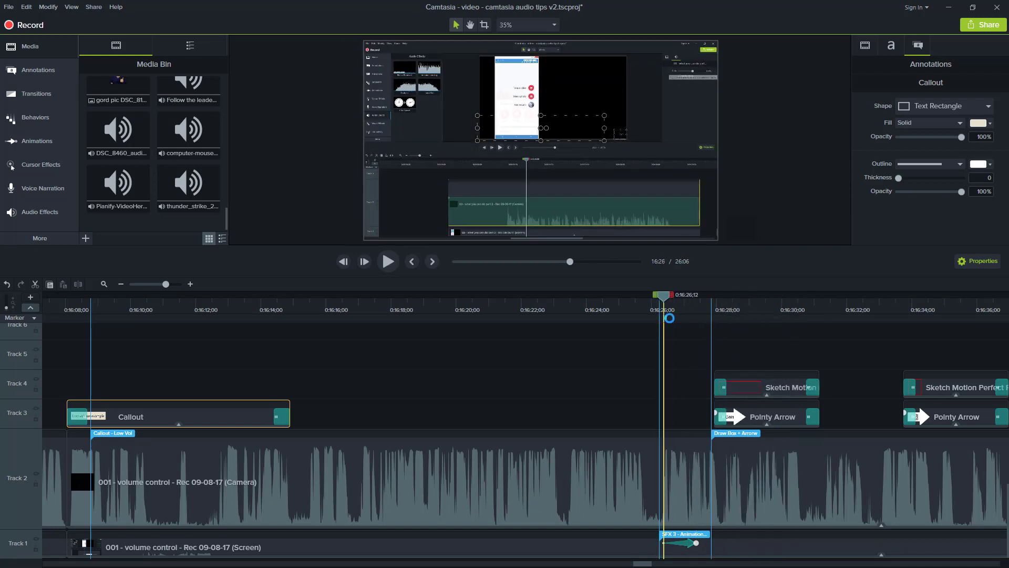
click(692, 540)
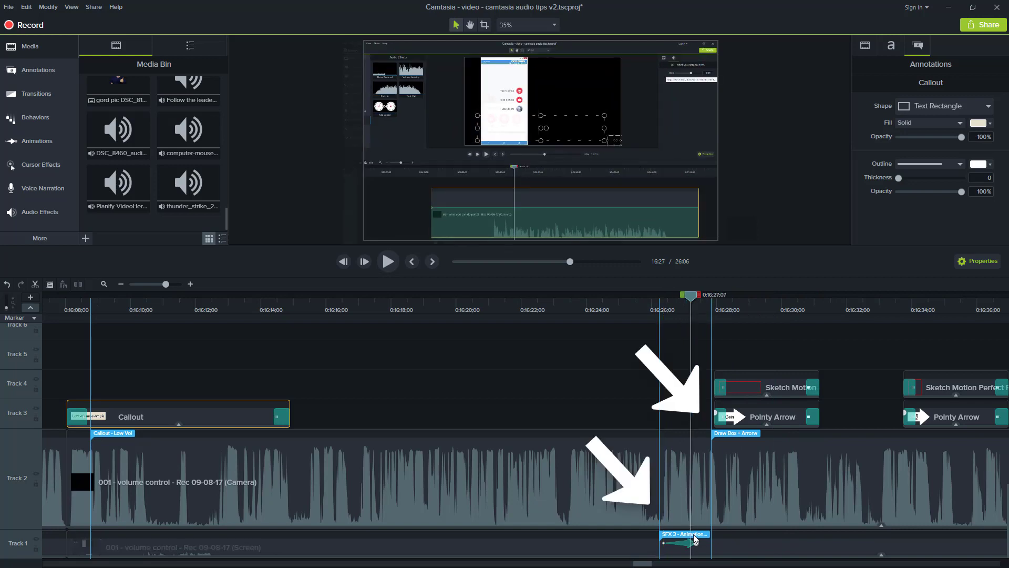
click(736, 433)
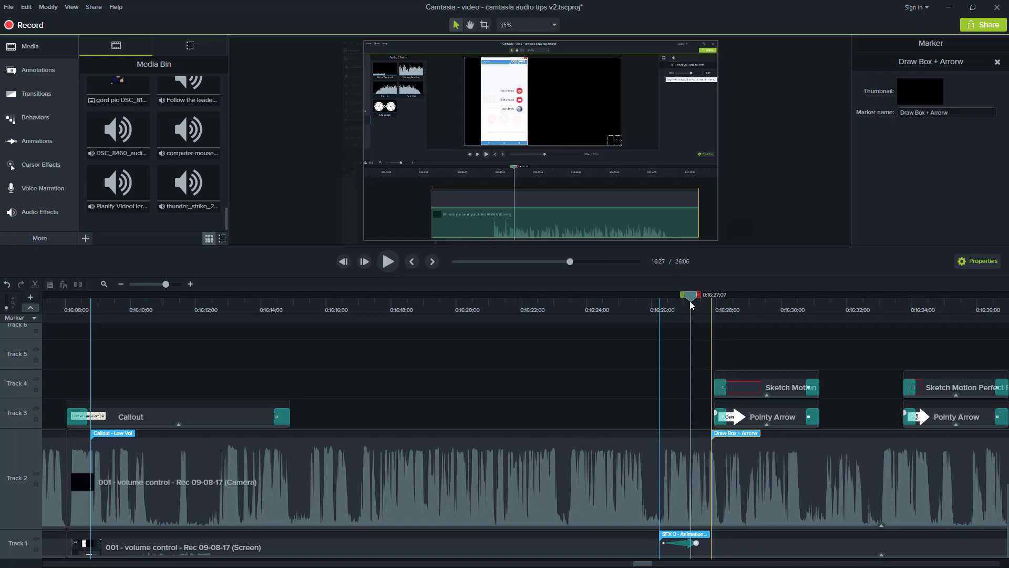
key(ctrl+])
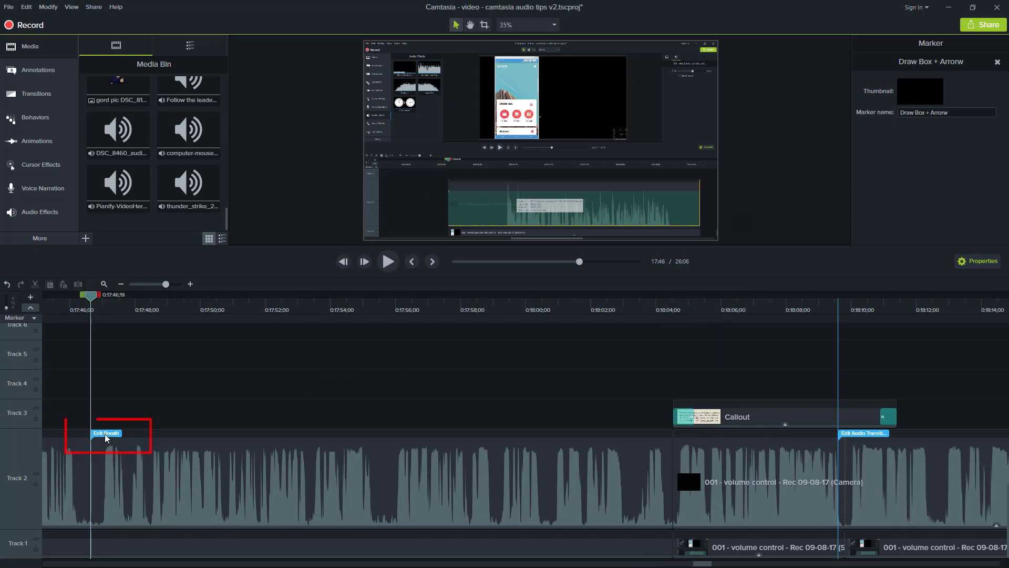
Show the Track 2 audio clip's volume line and listen through the Edit Breath section
click(81, 469)
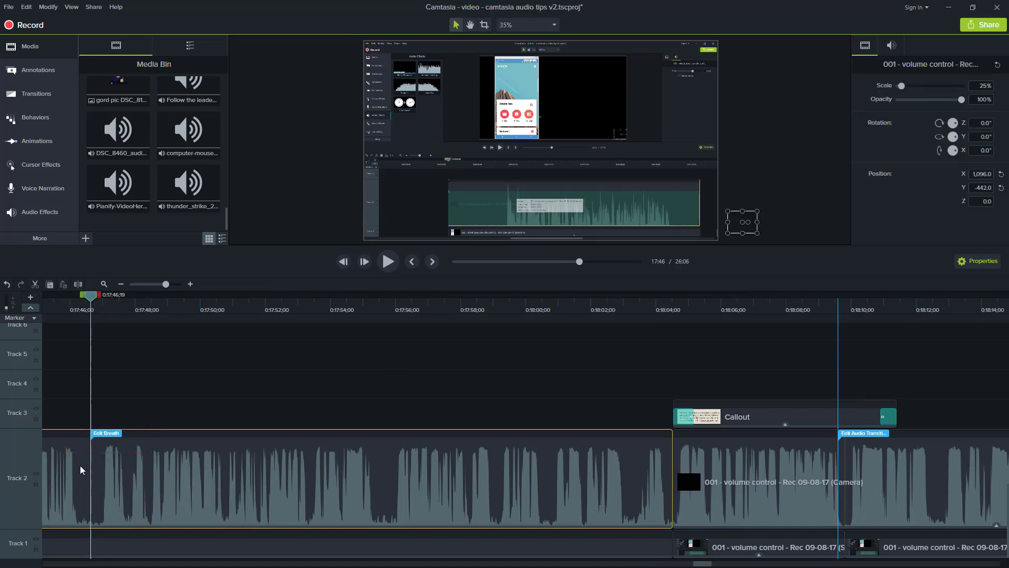
right_click(140, 475)
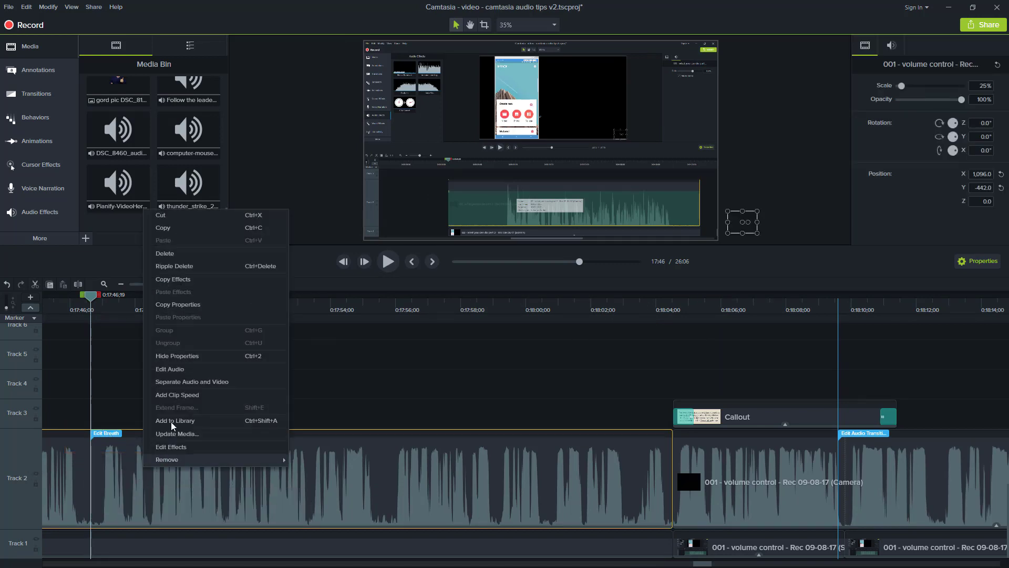
click(175, 369)
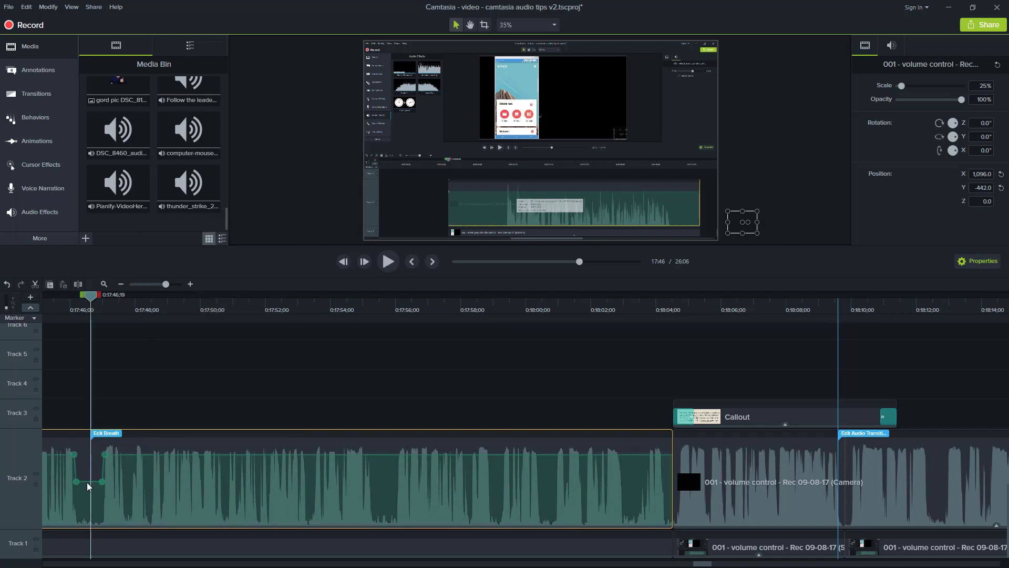
click(72, 305)
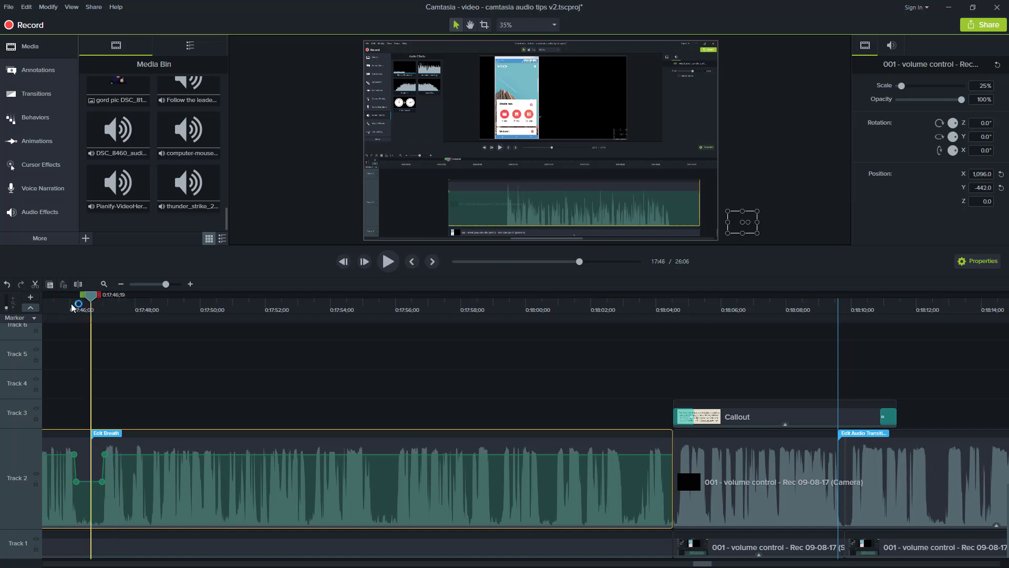
drag(71, 306, 135, 311)
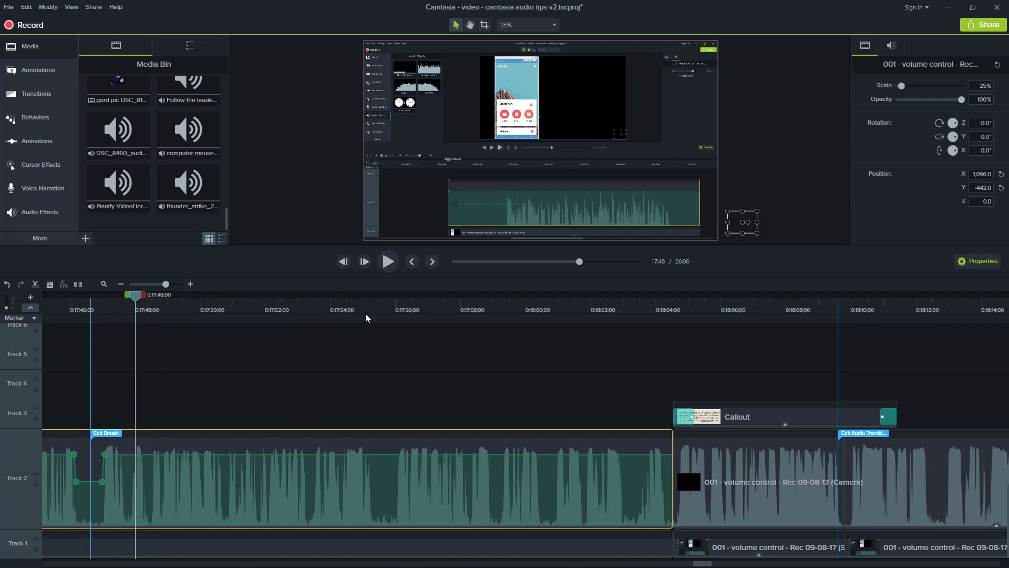
Add audio points to the camera clip at the 'Edit Audio Transition' marker, 18:10;05
key(ctrl+])
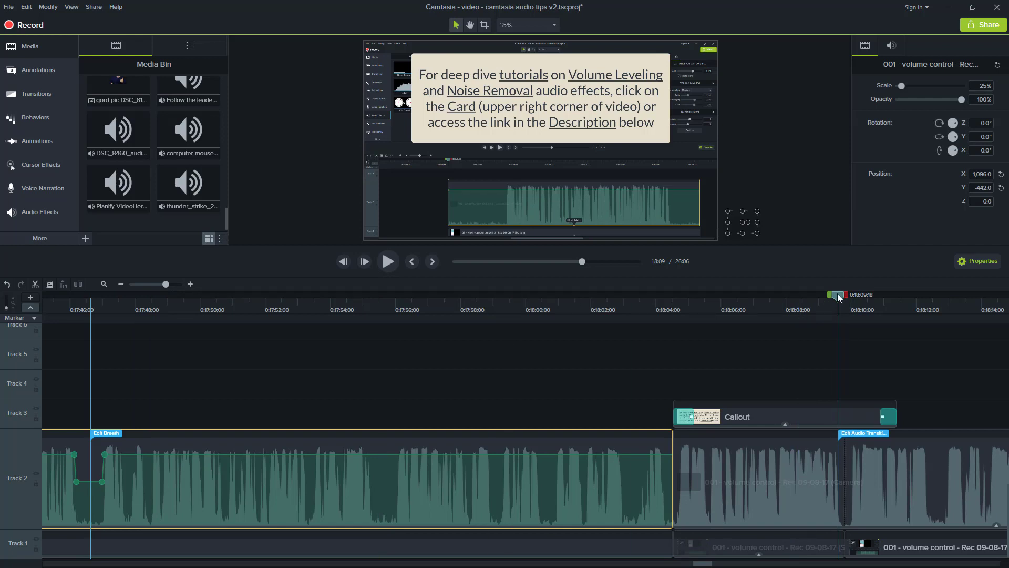
mouse_move(850, 293)
mouse_down()
mouse_move(840, 295)
mouse_move(856, 293)
mouse_up()
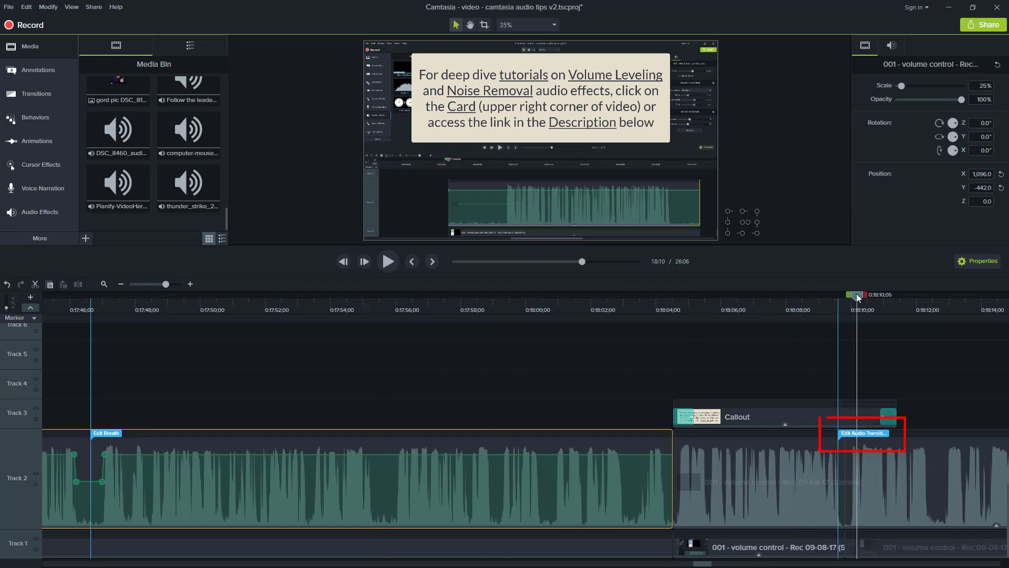
click(819, 476)
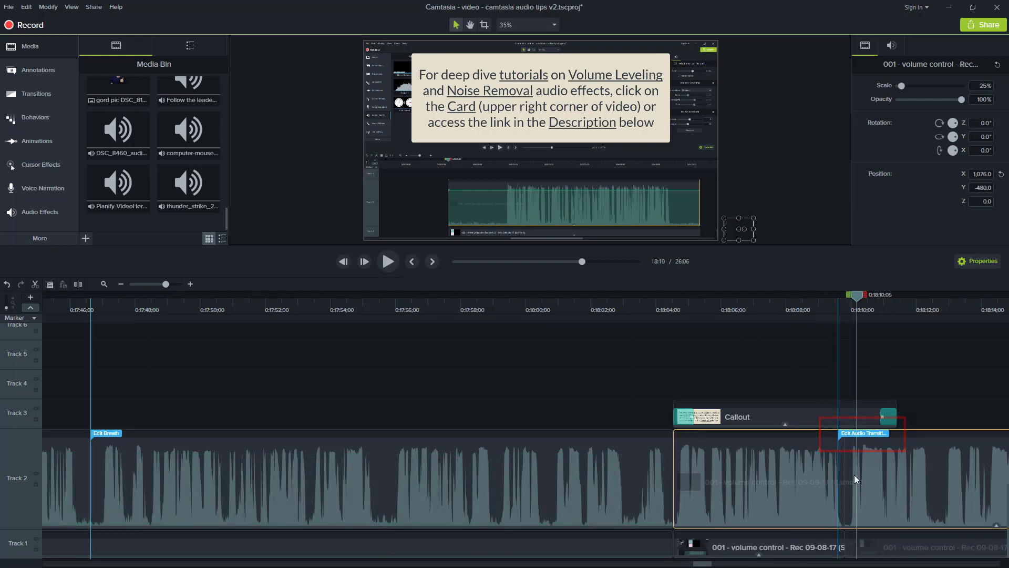
right_click(810, 464)
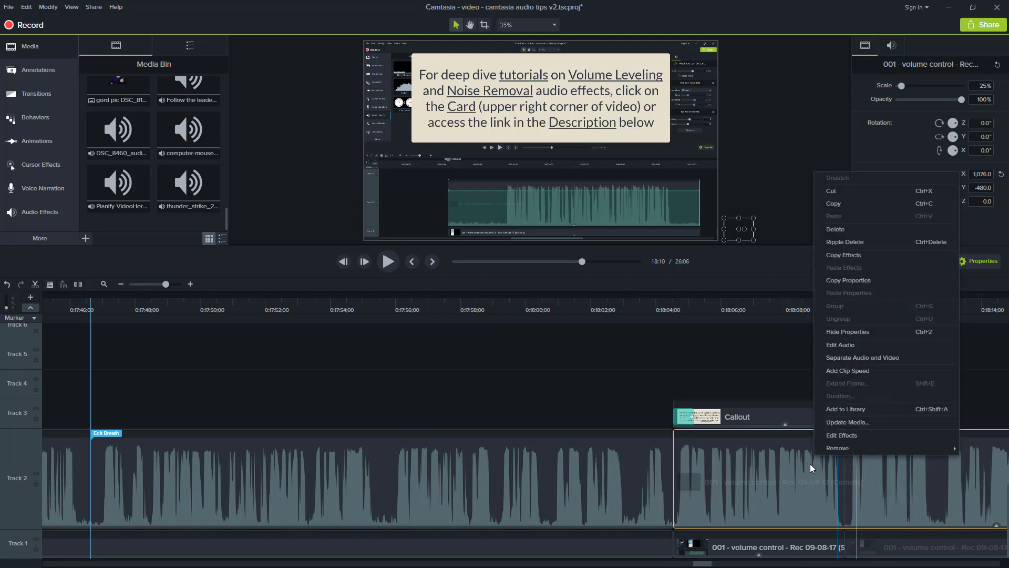
click(851, 344)
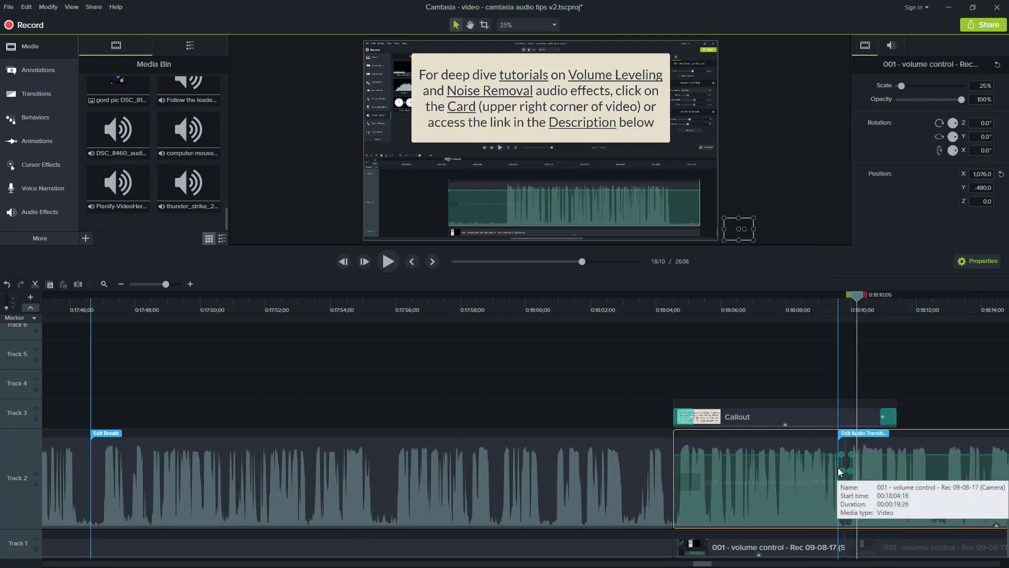
scroll(812, 460, up, 1)
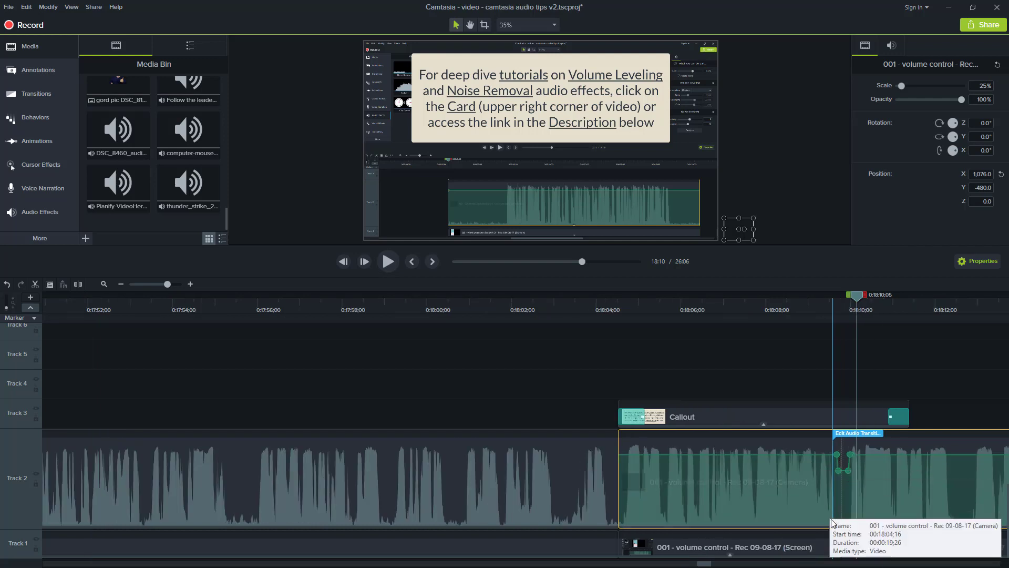
click(782, 350)
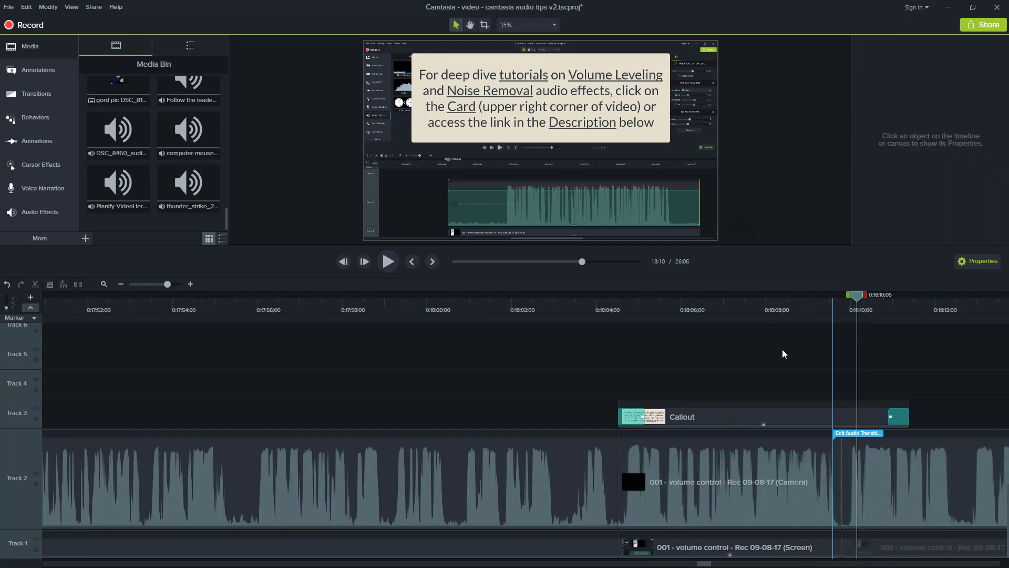
Preview the Transition Tip 2 title and the 'Remember to Sub' banner animating in
key(ctrl+])
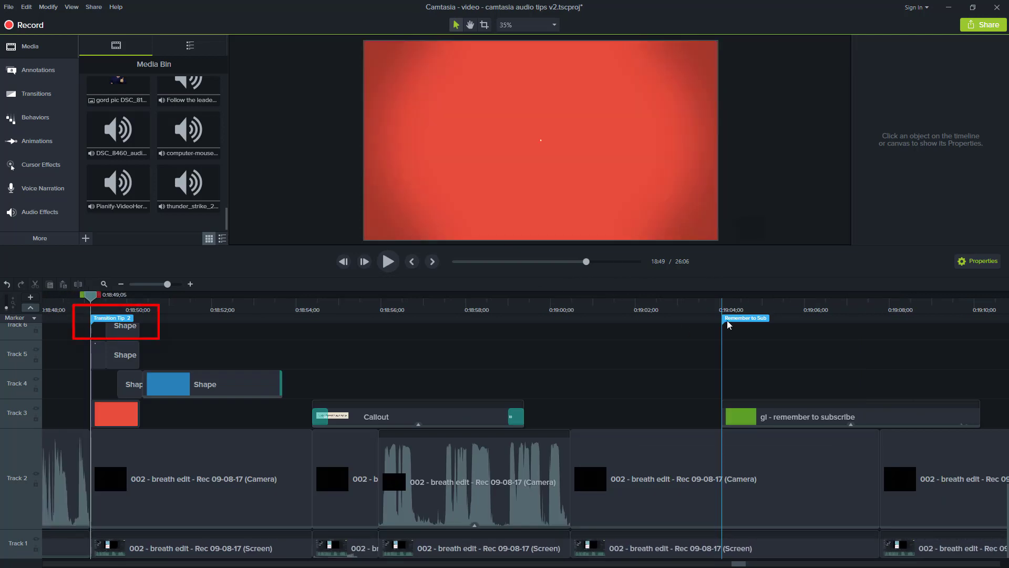
click(76, 301)
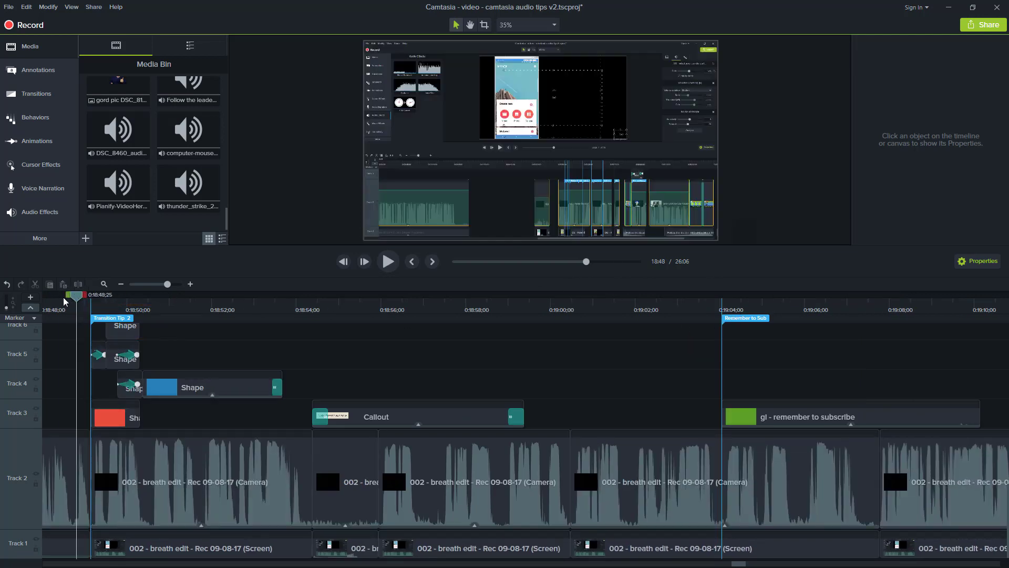
drag(65, 300, 279, 319)
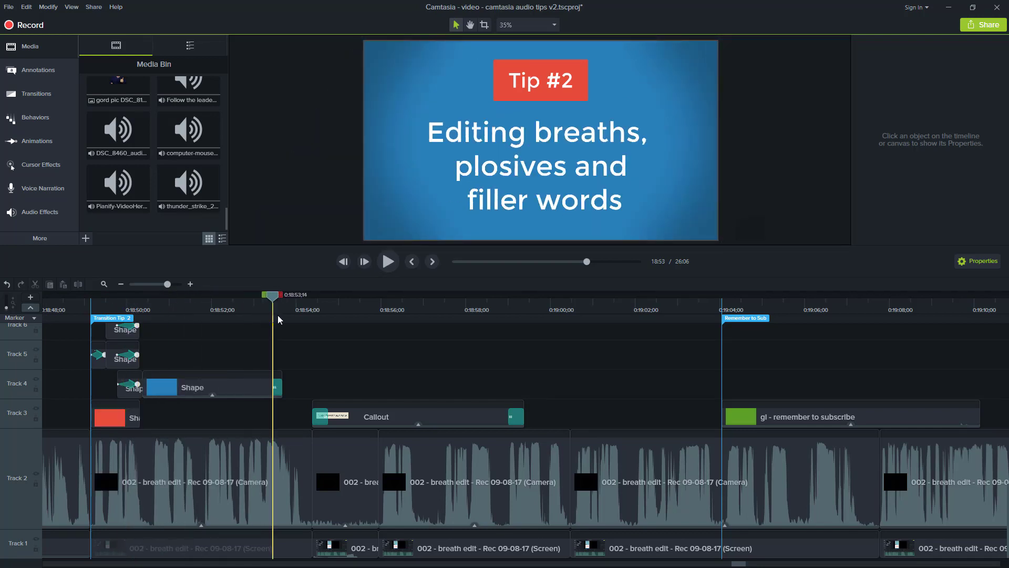
click(279, 320)
key(ctrl+])
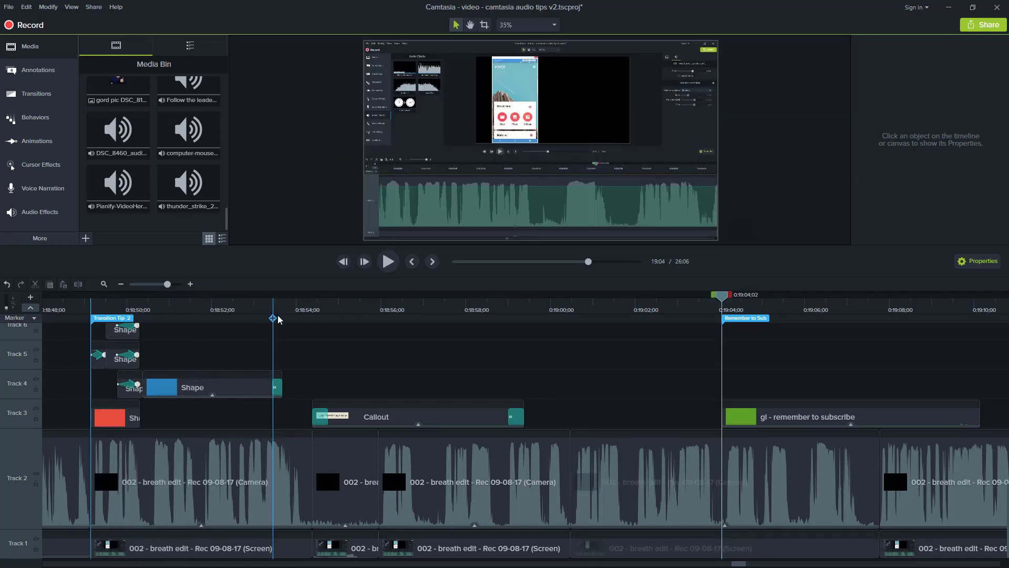
drag(721, 295, 791, 298)
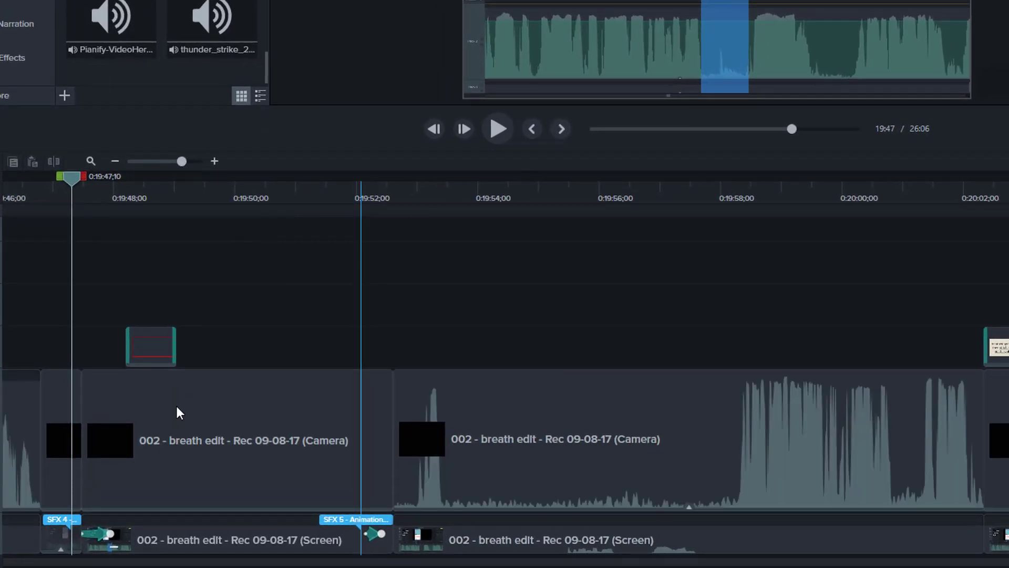
drag(73, 177, 85, 179)
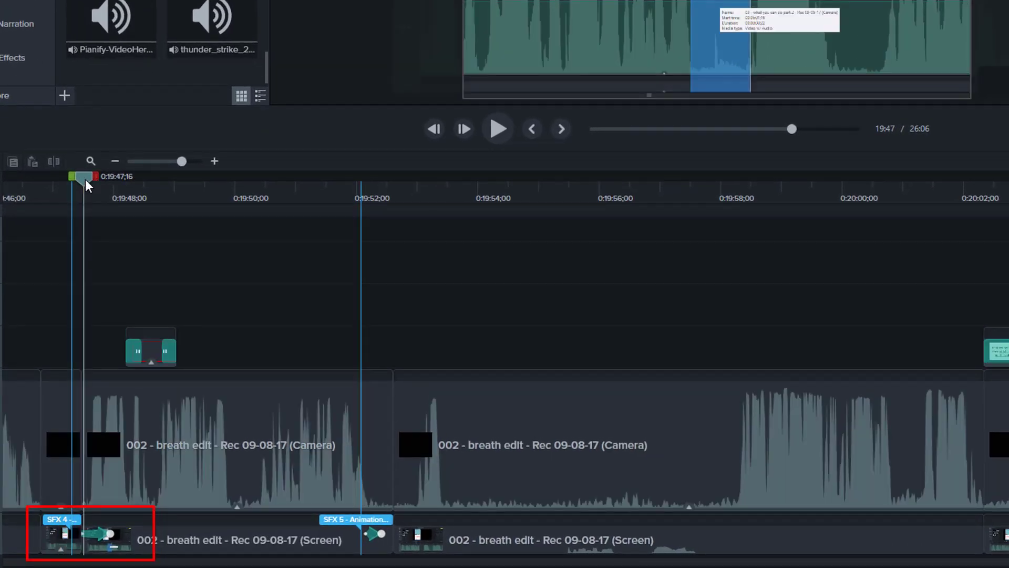
Select the camera and screen clips, add a clip marker, then undo it
drag(107, 517, 154, 542)
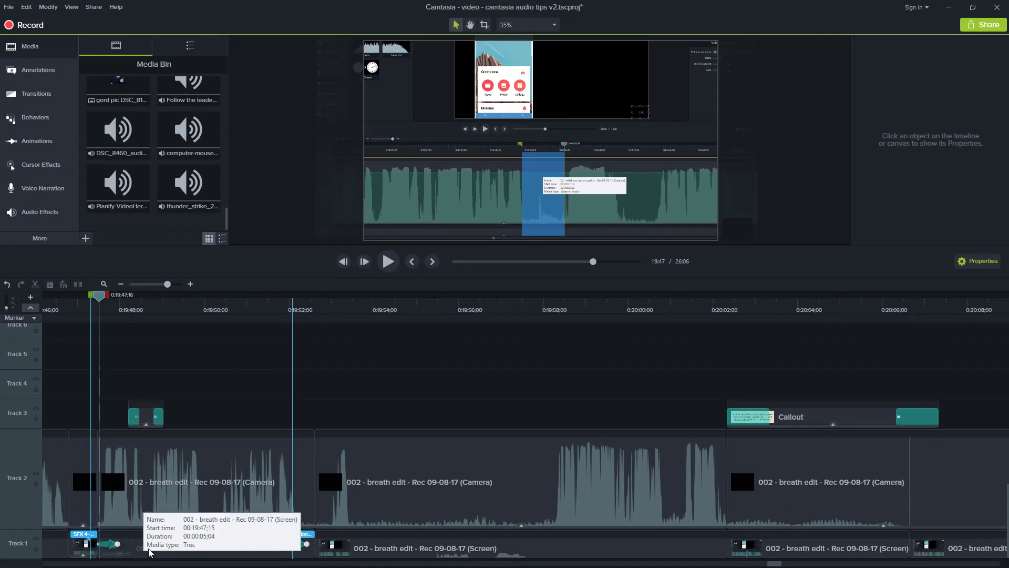
click(138, 476)
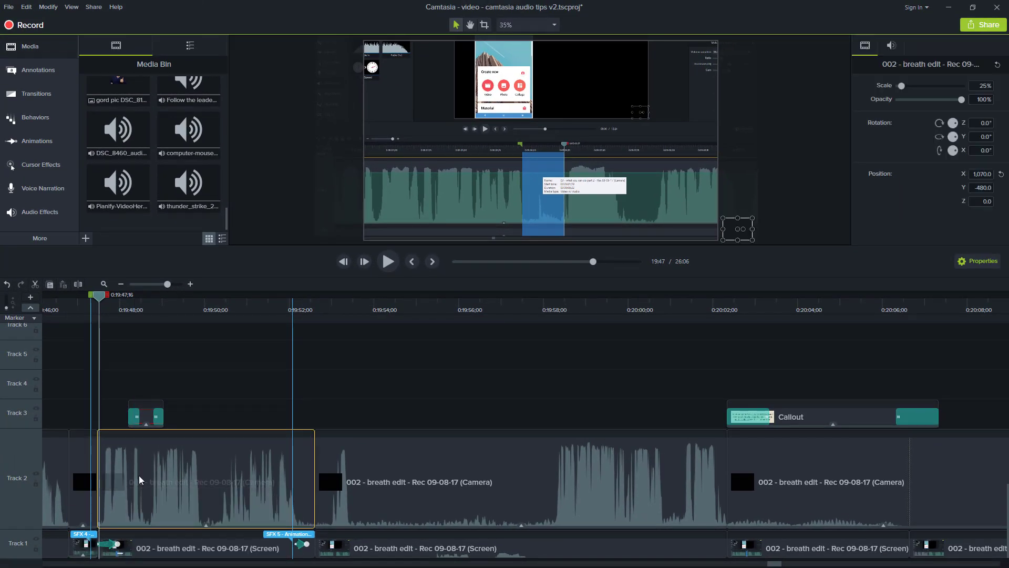
click(142, 550)
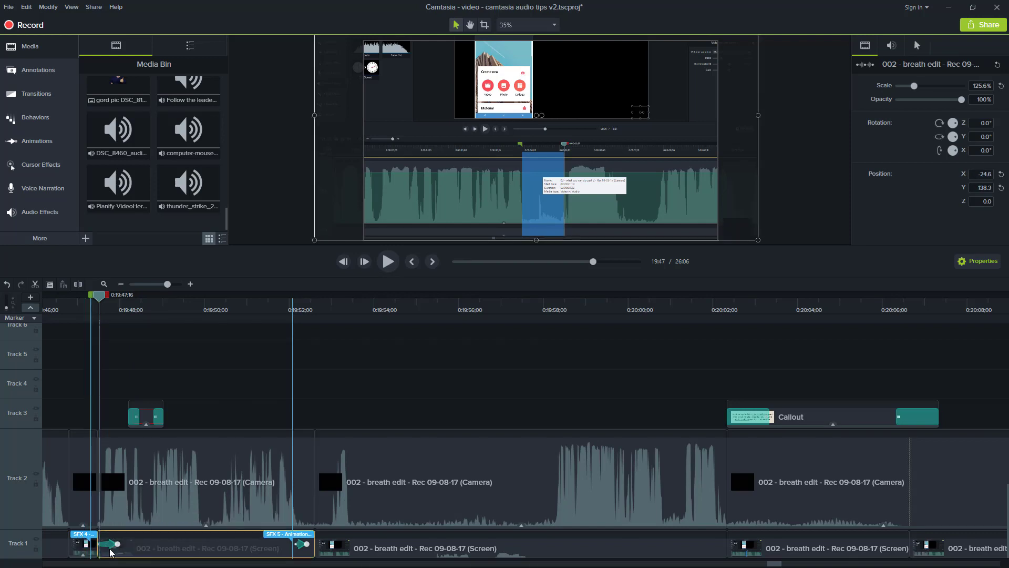
drag(108, 548, 109, 548)
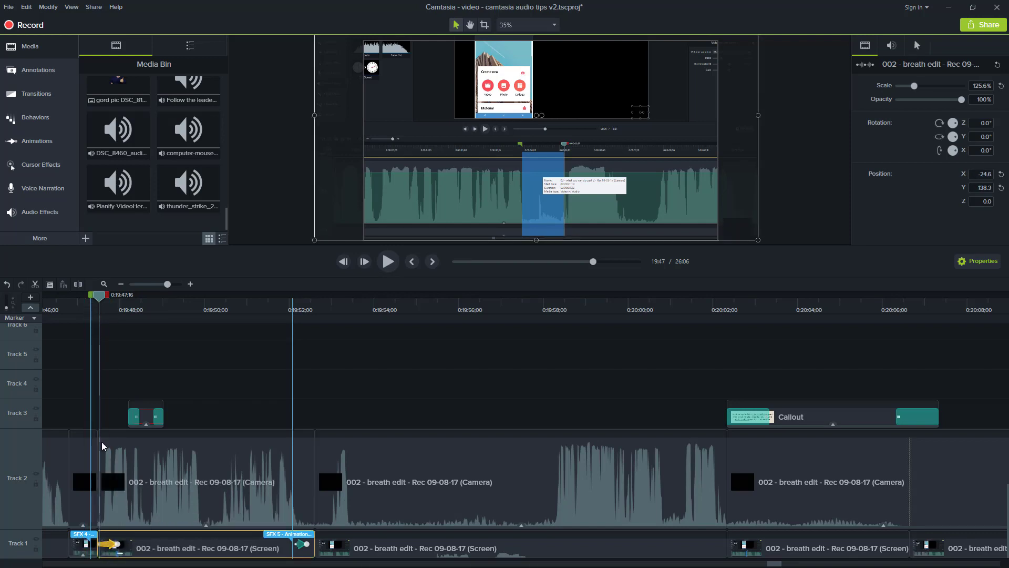
key(m)
key(ctrl+z)
Review the 'SFX 4 - Animation - Zoom In' animation and preview the frames at SFX 5
drag(100, 299, 90, 298)
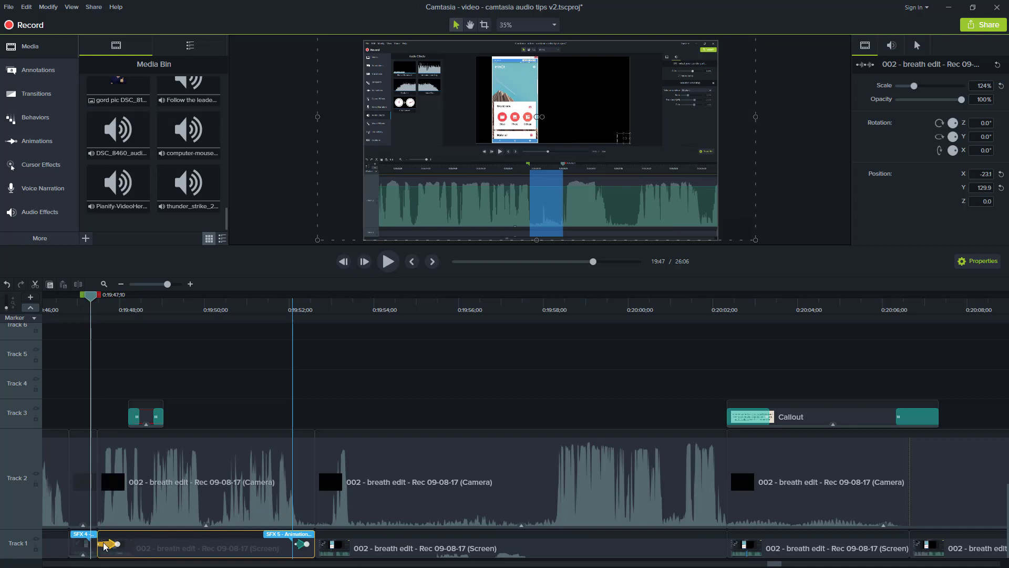
click(83, 533)
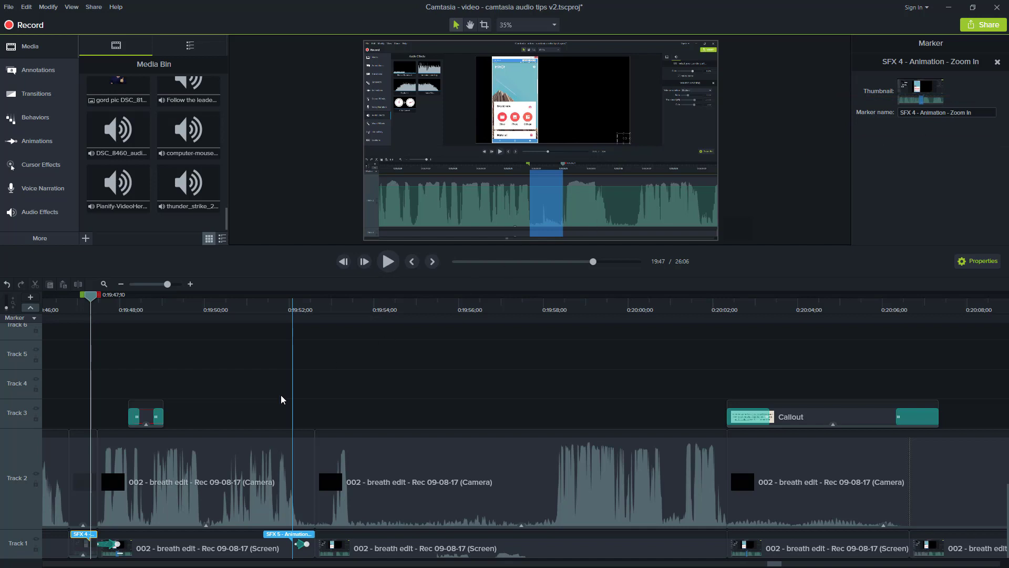
mouse_move(85, 294)
mouse_down()
mouse_move(161, 301)
mouse_move(116, 311)
mouse_move(182, 321)
mouse_up()
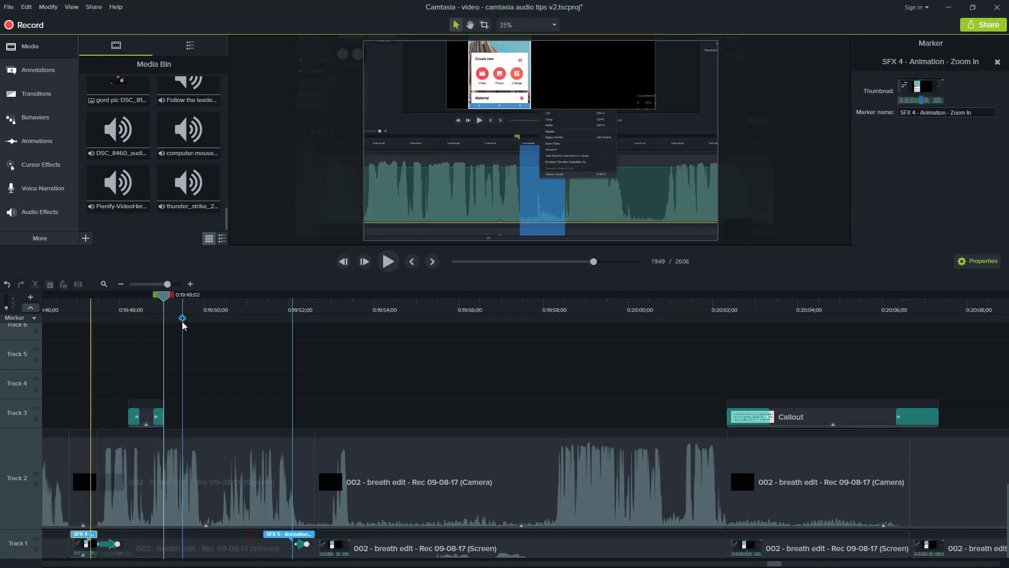
key(ctrl+])
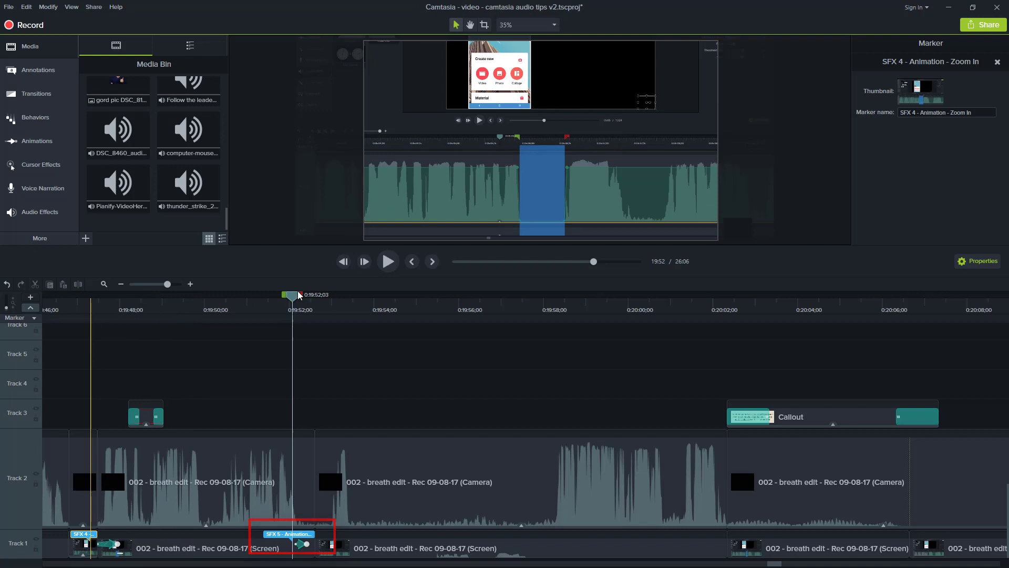
drag(296, 301, 336, 302)
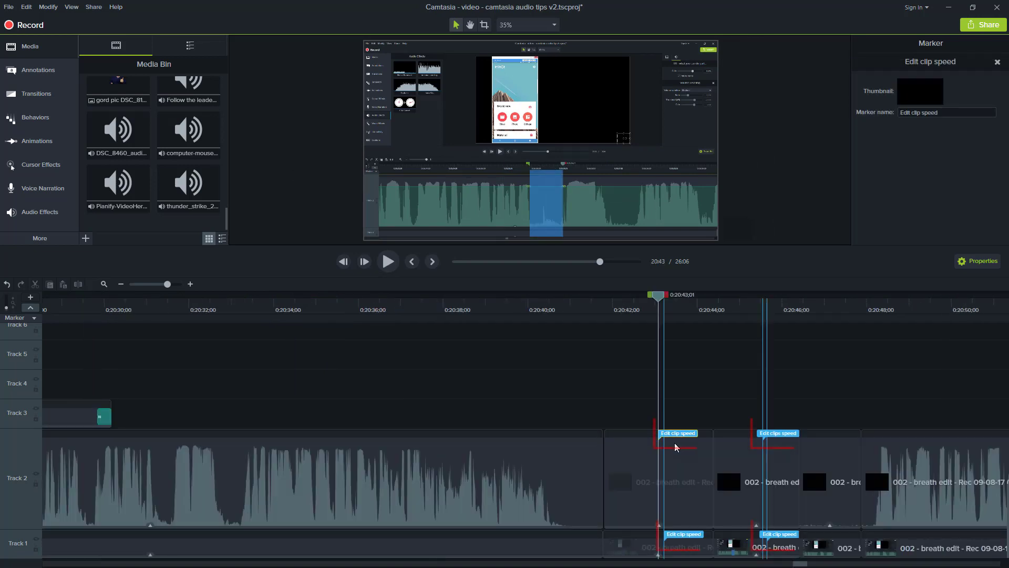
mouse_move(658, 298)
mouse_down()
mouse_move(840, 308)
mouse_move(743, 309)
mouse_up()
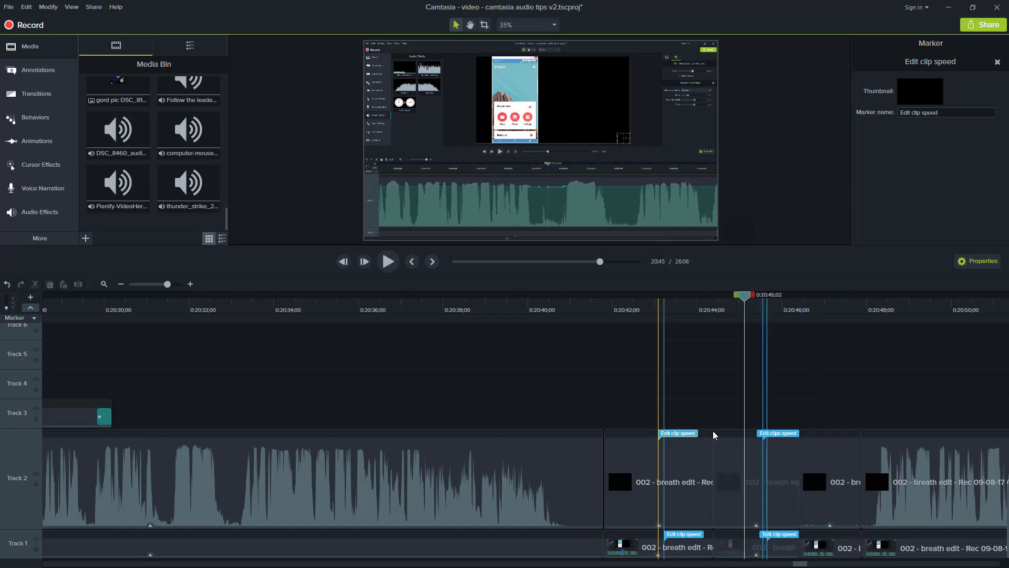
click(686, 484)
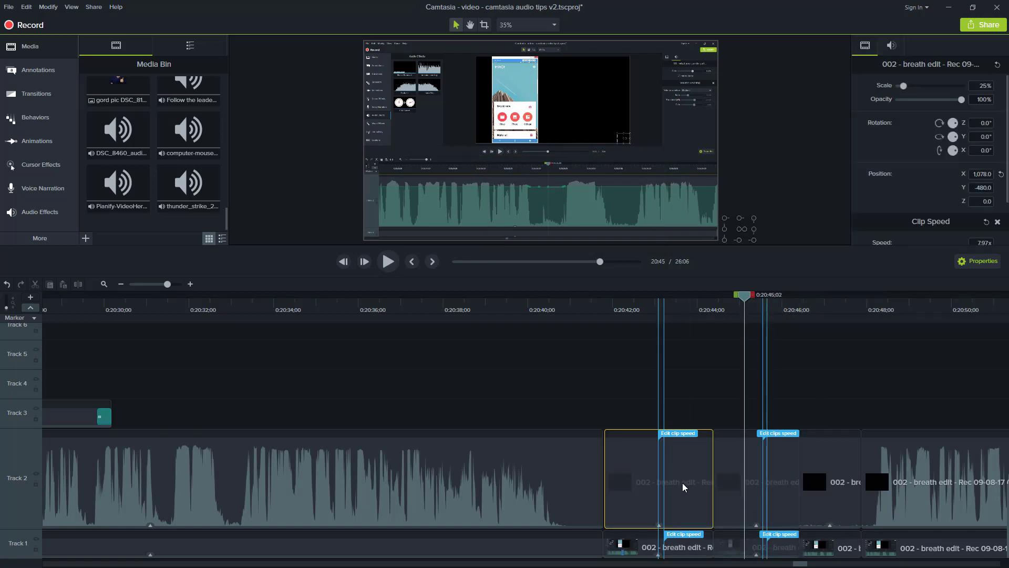
click(640, 546)
click(646, 497)
click(673, 433)
click(674, 433)
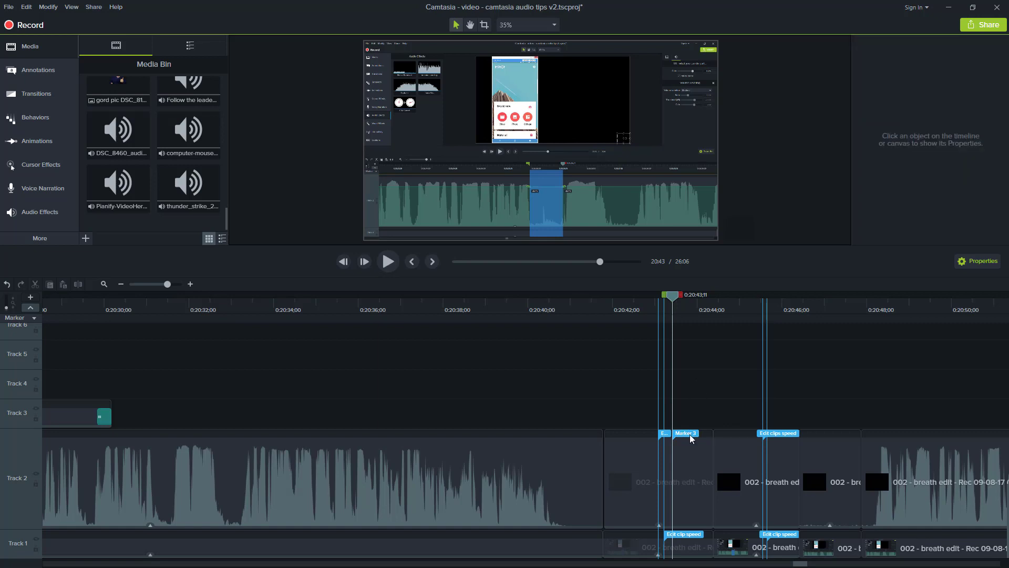
right_click(693, 436)
click(715, 456)
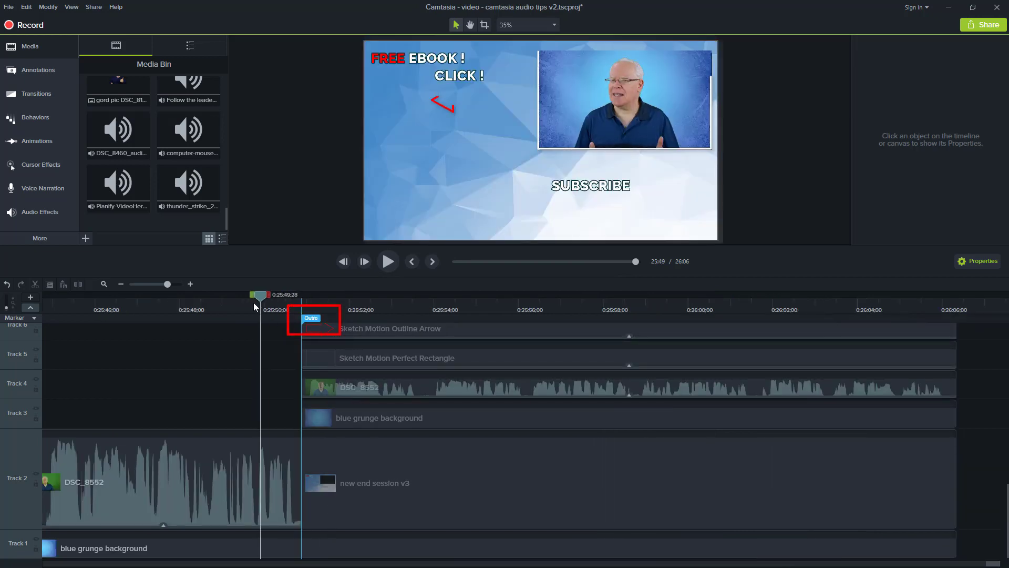
Scrub past the Outro marker to 25:53;04, where the end screen's red arrow is fully drawn
mouse_move(254, 302)
mouse_down()
mouse_move(413, 302)
mouse_move(370, 302)
mouse_move(391, 302)
mouse_up()
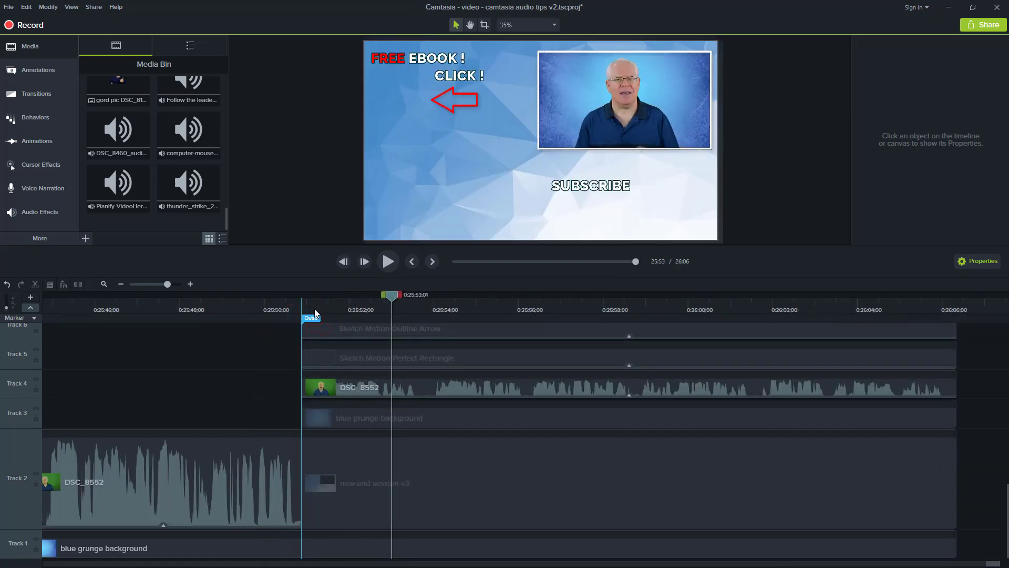
drag(315, 308, 395, 308)
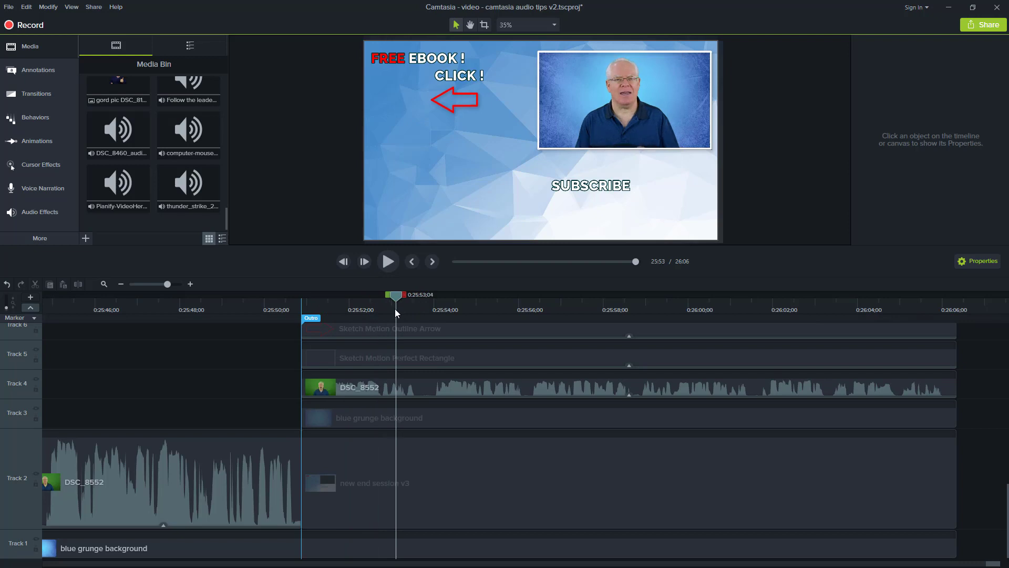